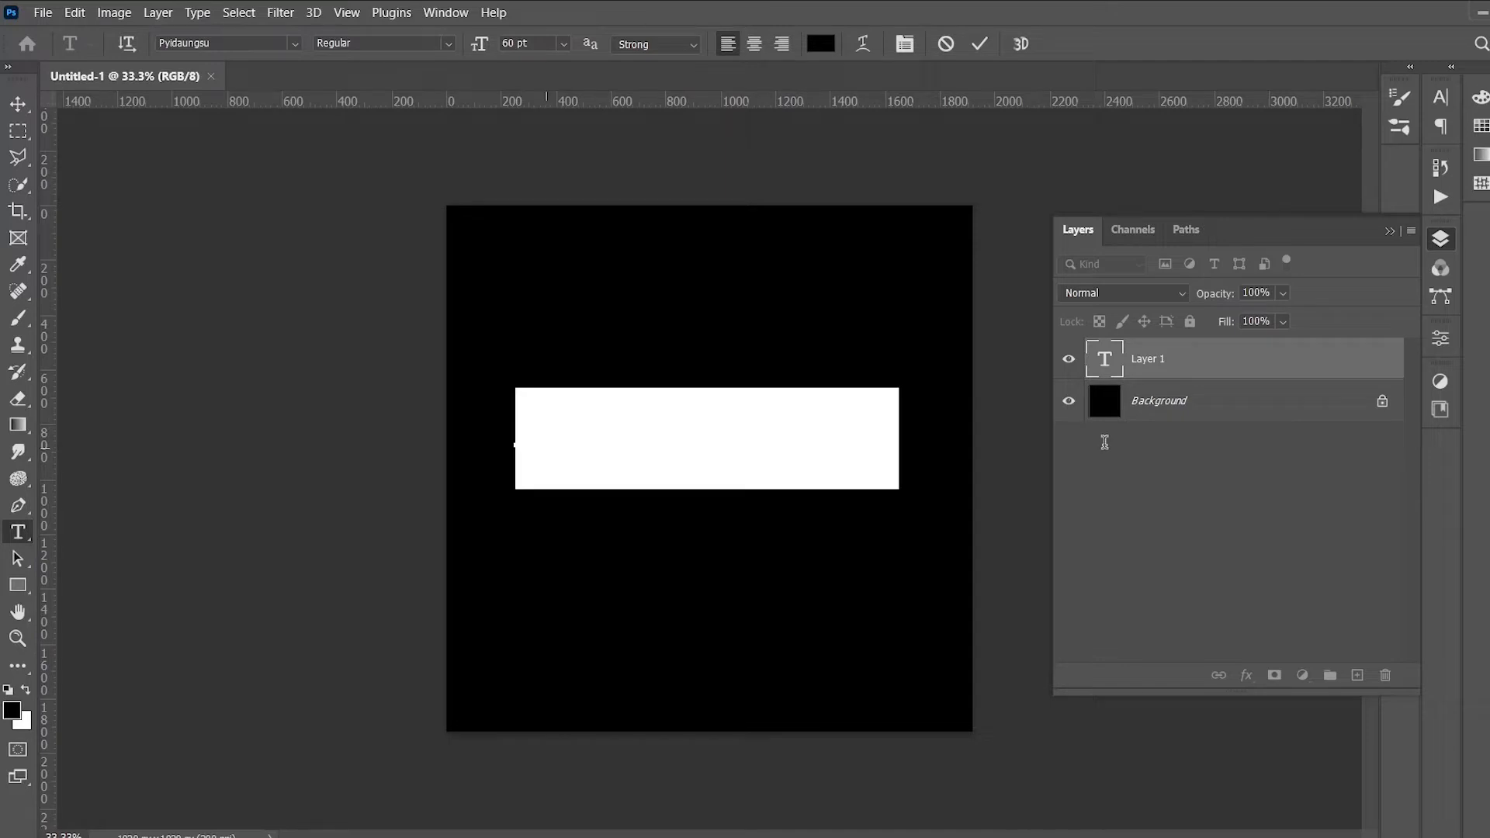
Step: Set the text color to white (ffffff) and replace the placeholder text with TWIRL
click(820, 43)
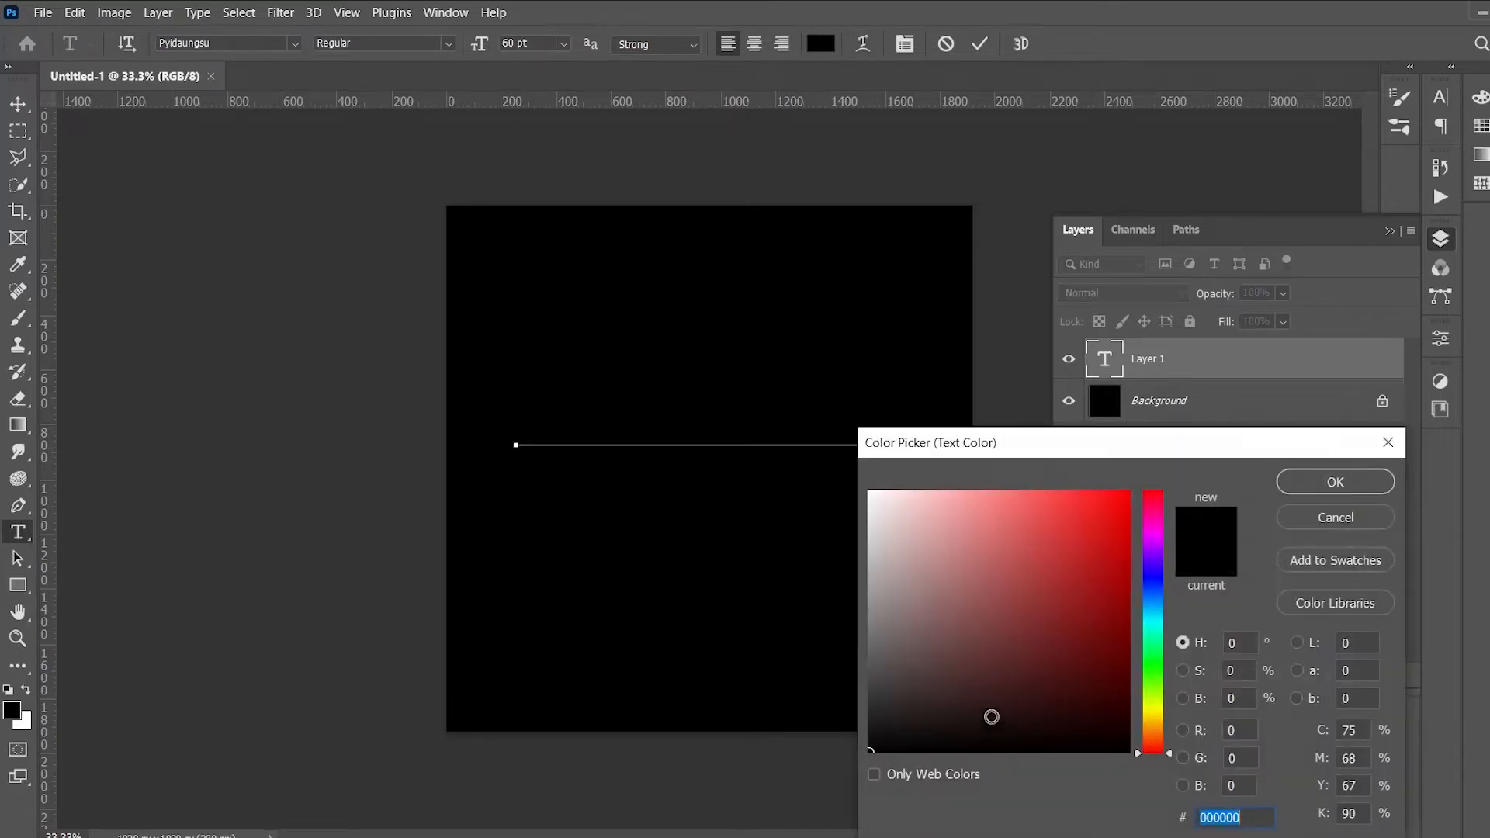
text(ffffff)
click(1300, 485)
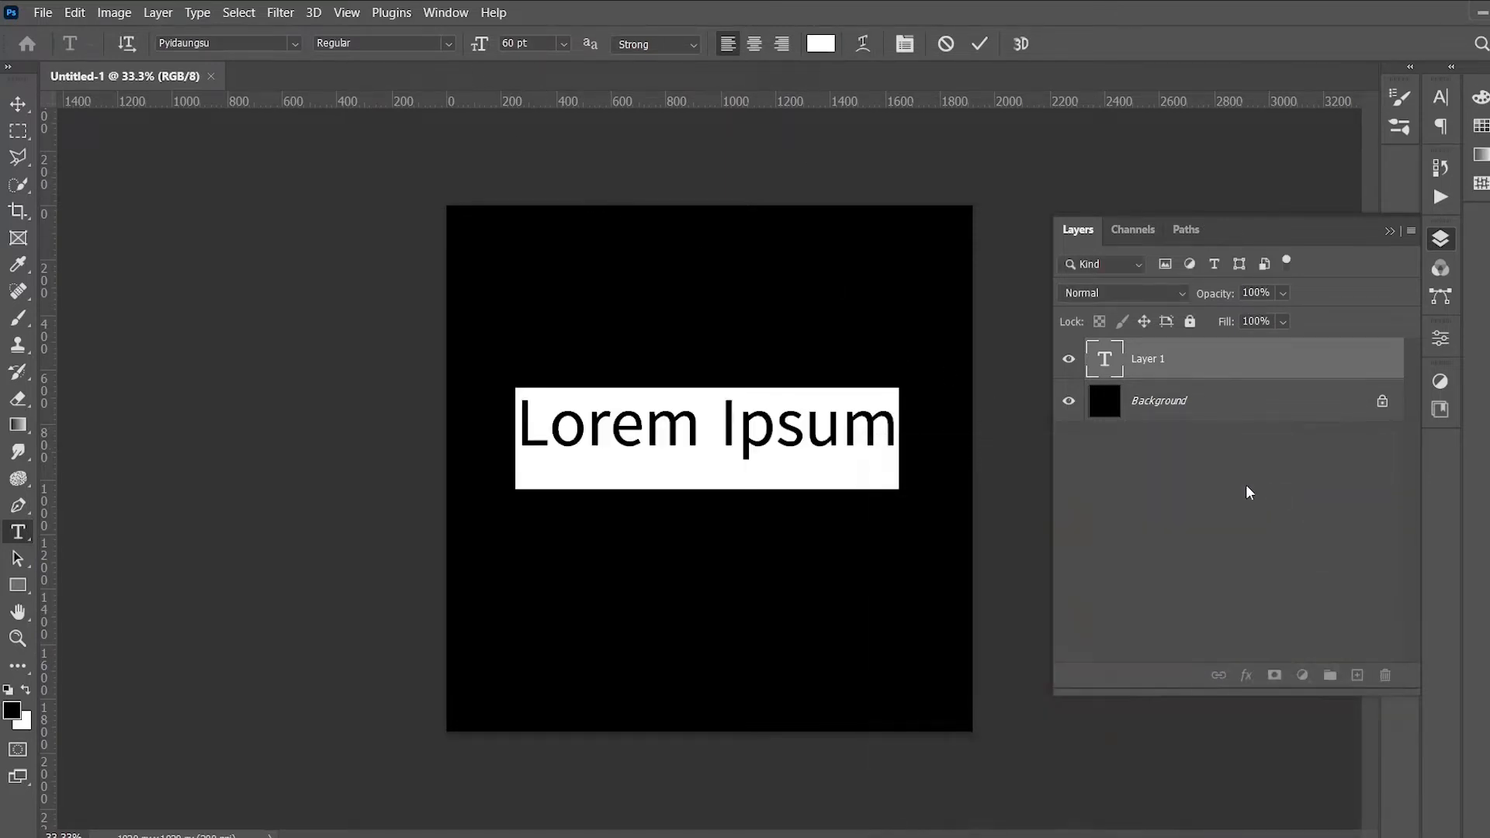
click(639, 464)
drag(516, 425, 907, 424)
text(TWIRL)
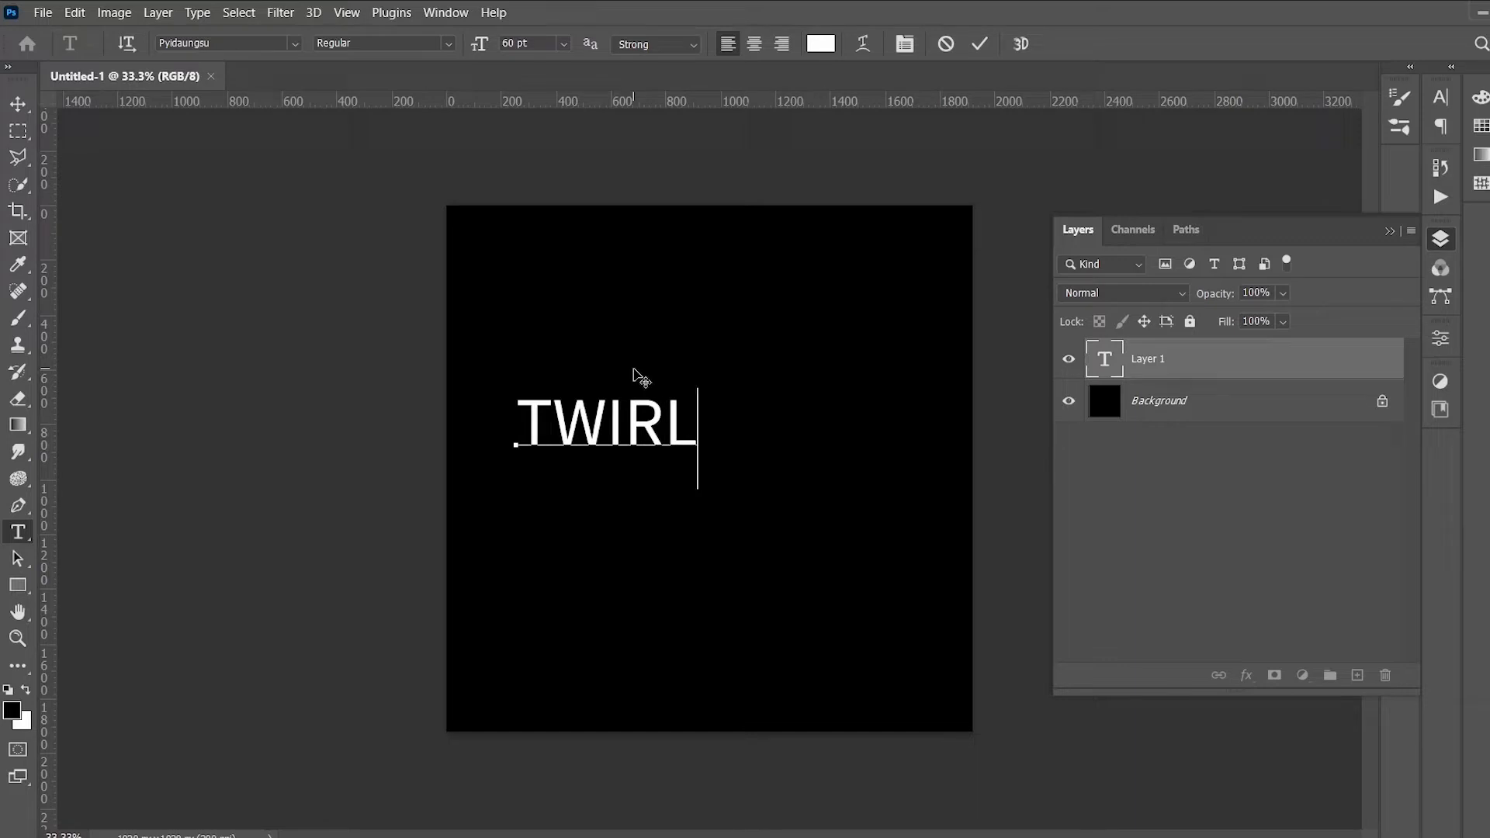
Step: Enlarge the TWIRL text and position it in the upper middle of the canvas
click(17, 103)
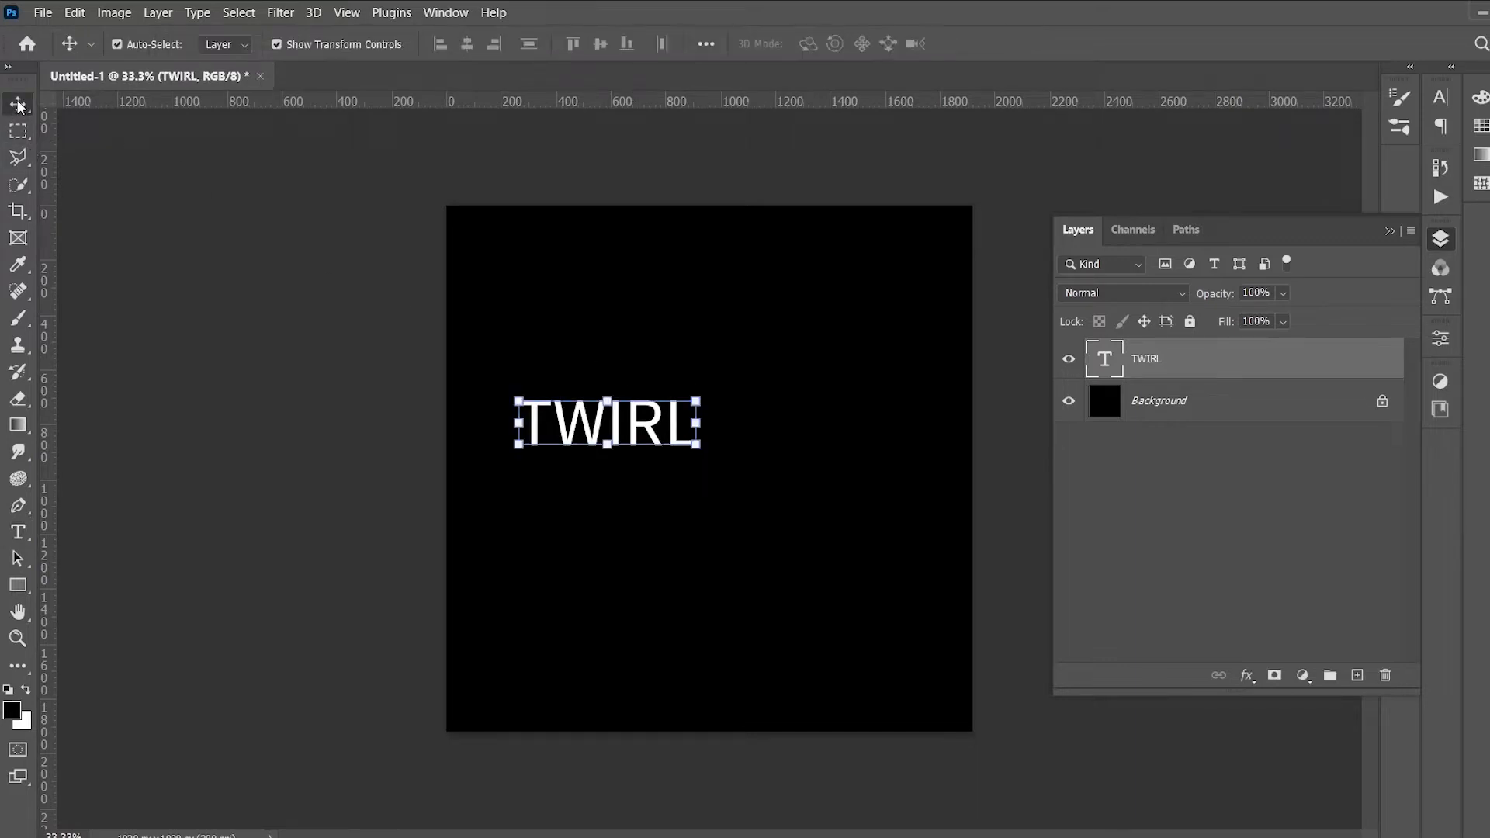
drag(801, 367, 865, 304)
key(Return)
drag(693, 382, 710, 382)
drag(879, 322, 767, 347)
drag(687, 381, 777, 350)
key(Return)
Step: Change the TWIRL text's font to Franklin Gothic Heavy and its size to 90 pt
double_click(732, 397)
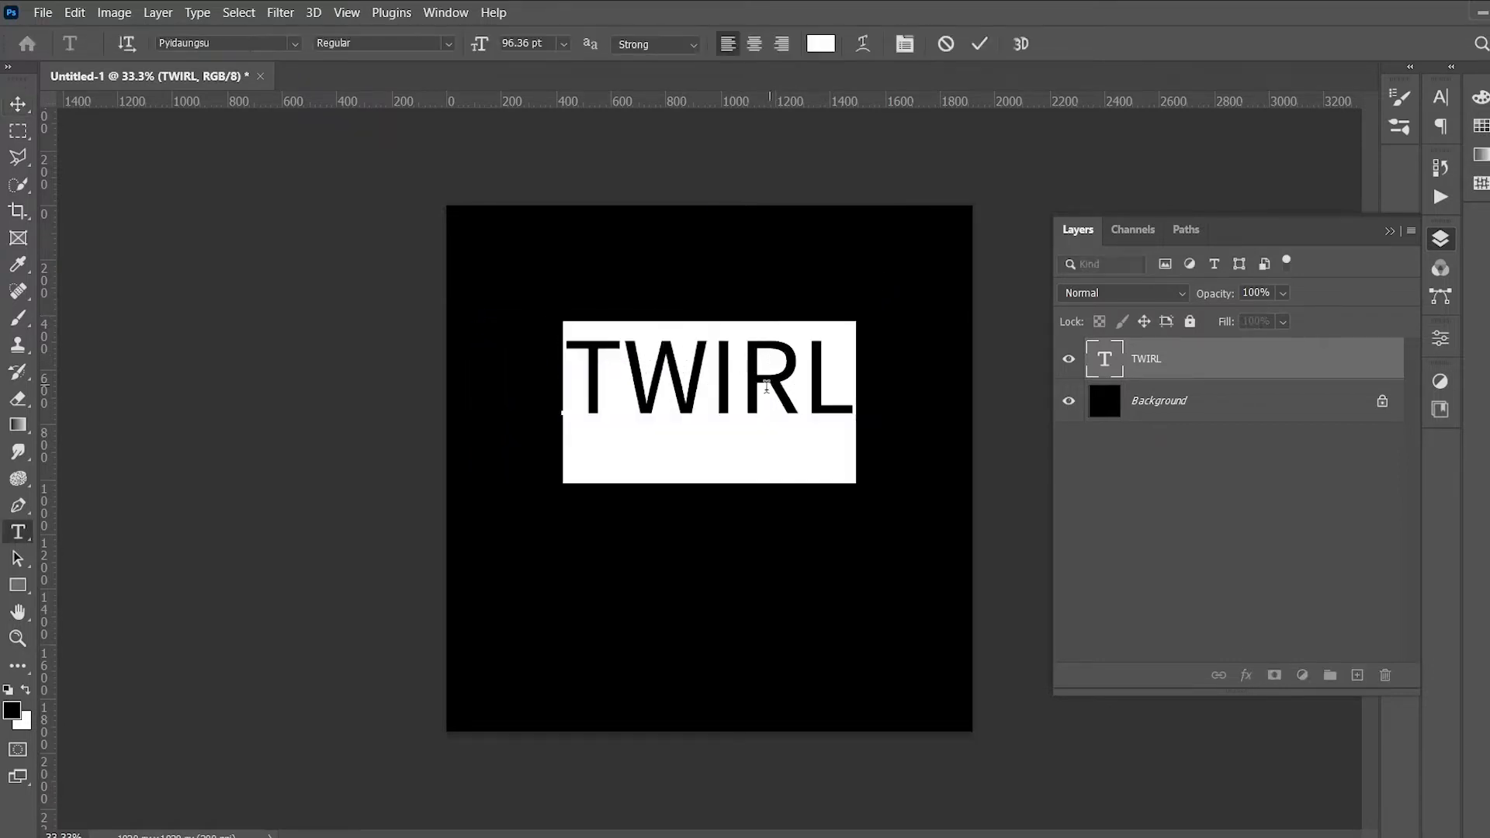
click(295, 44)
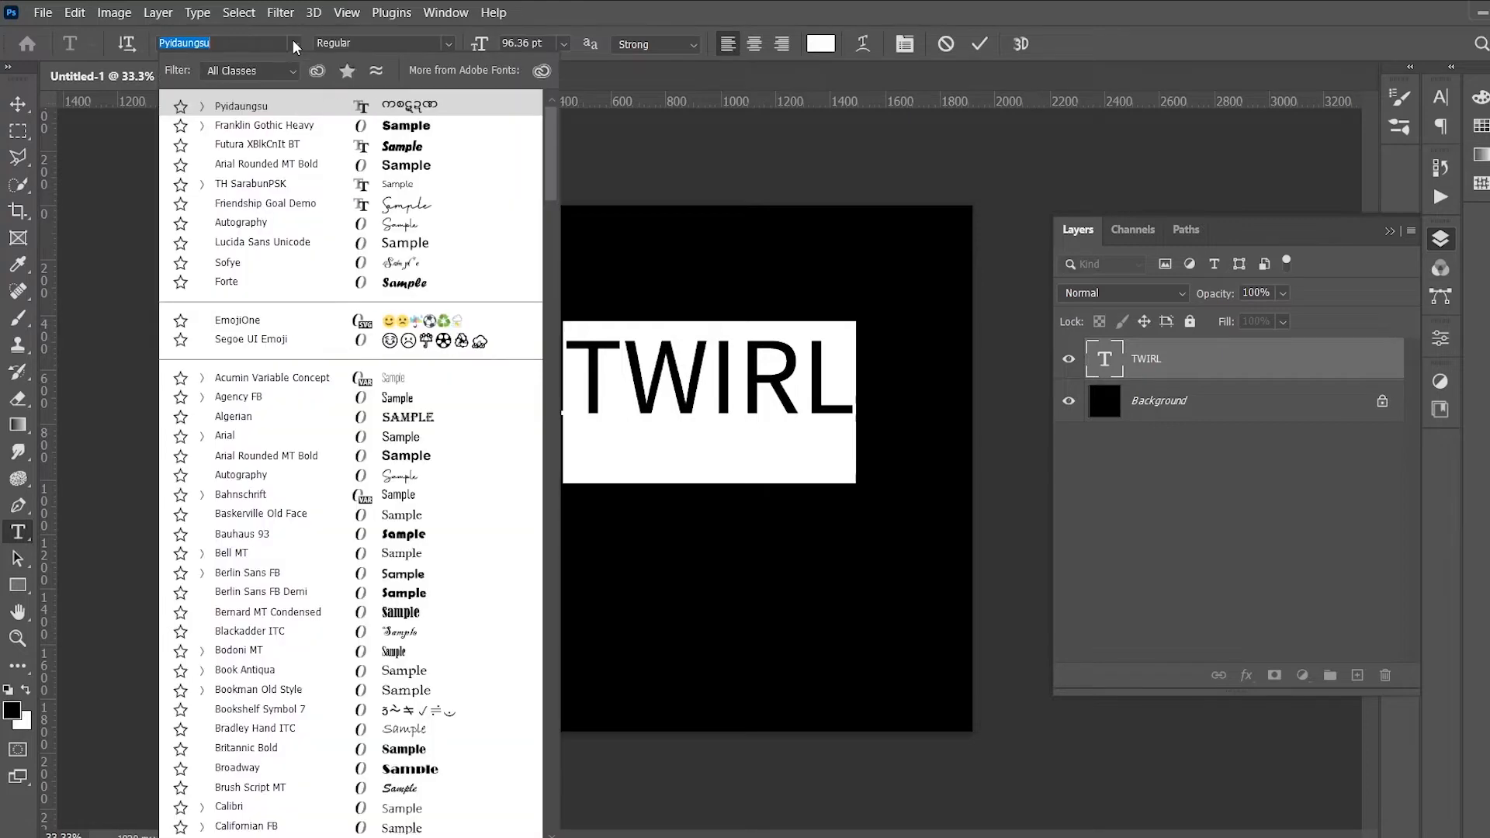
click(353, 125)
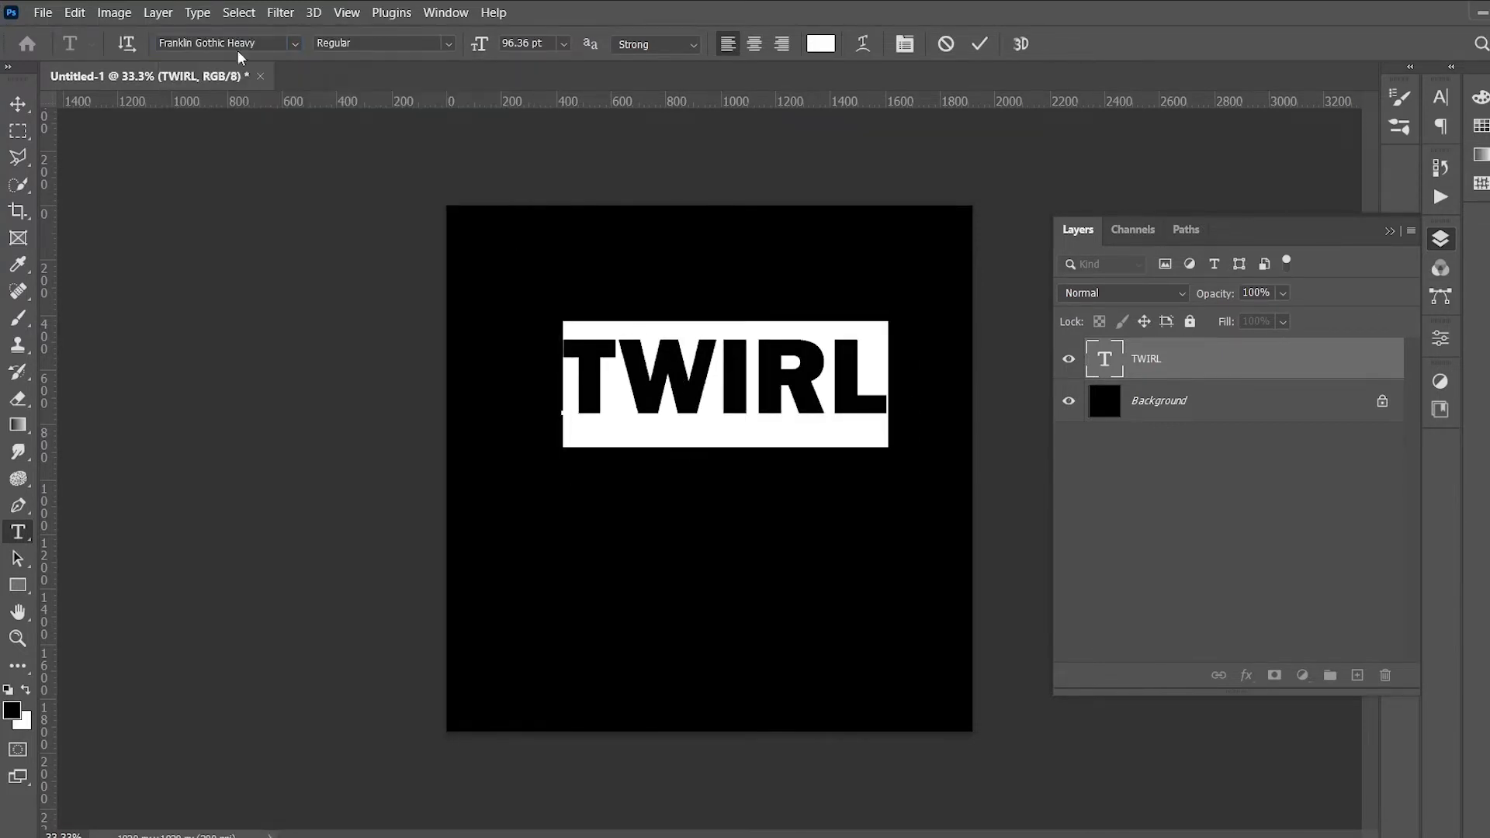
click(528, 43)
text(90)
key(Return)
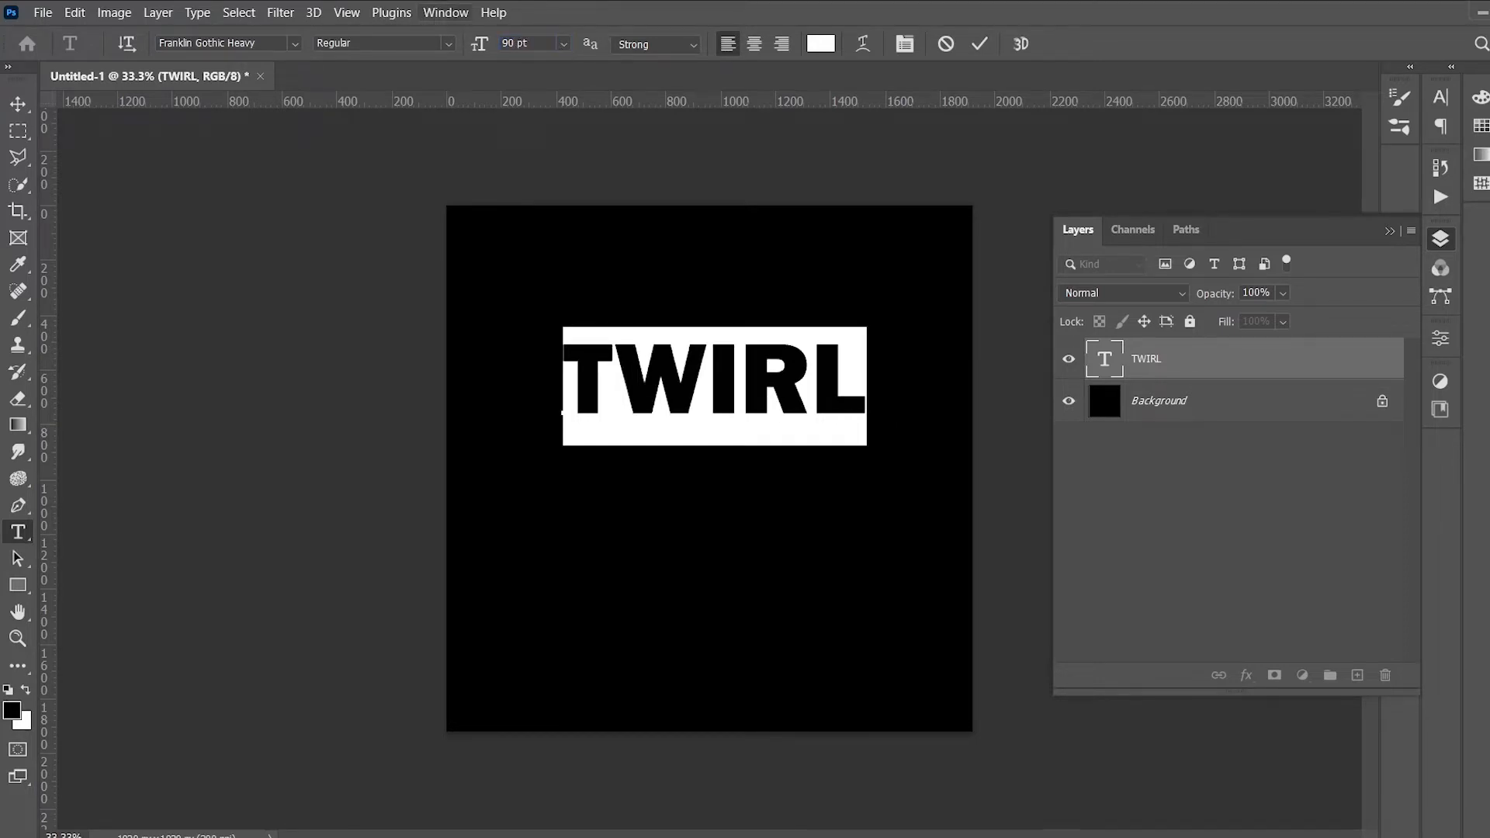
Step: Duplicate the TWIRL text three times and stack the four lines closely beneath each other
click(18, 103)
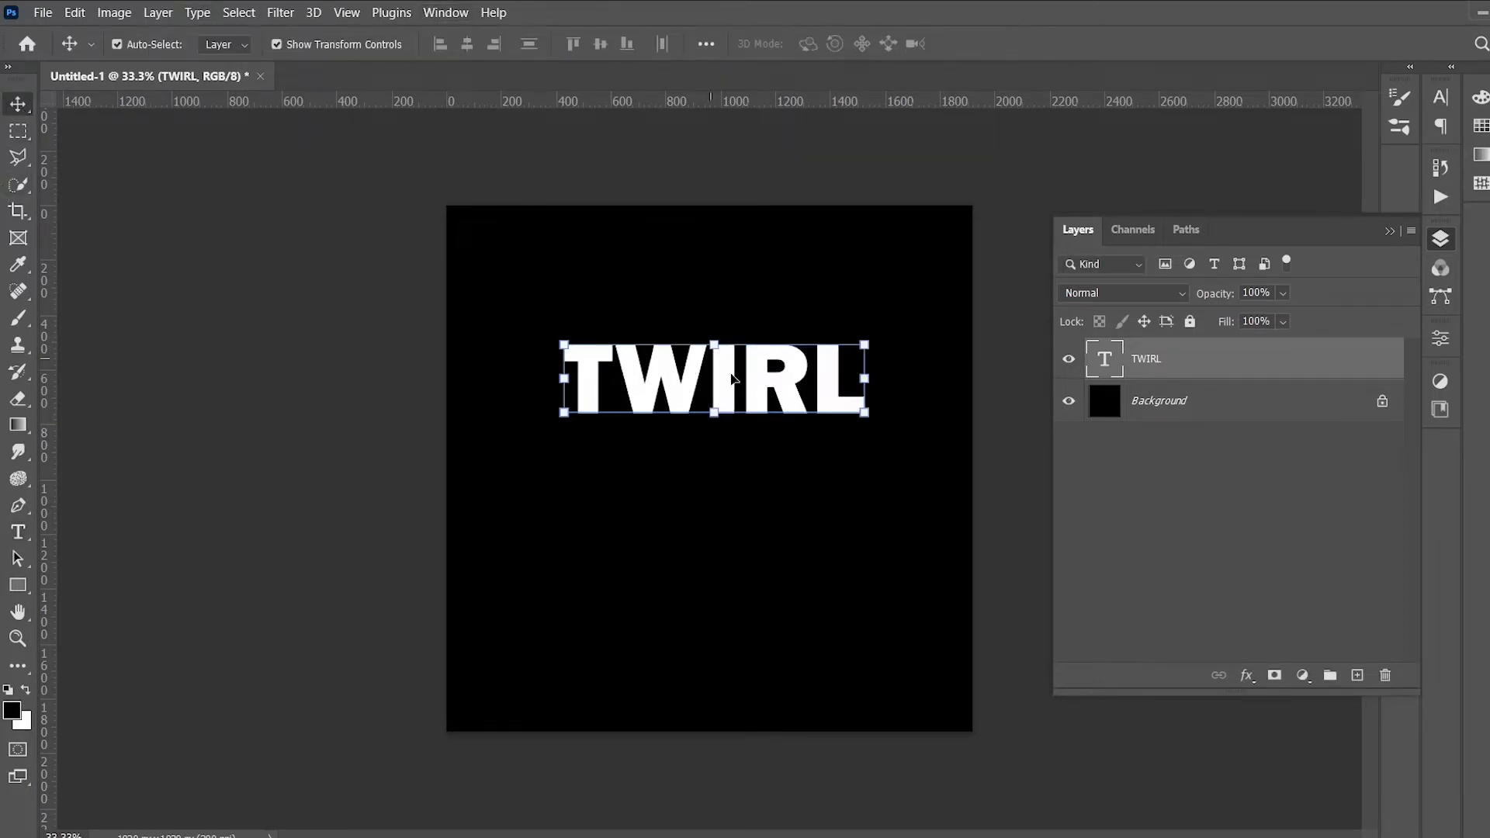
drag(715, 373, 701, 500)
click(769, 471)
click(721, 318)
click(738, 531)
click(704, 399)
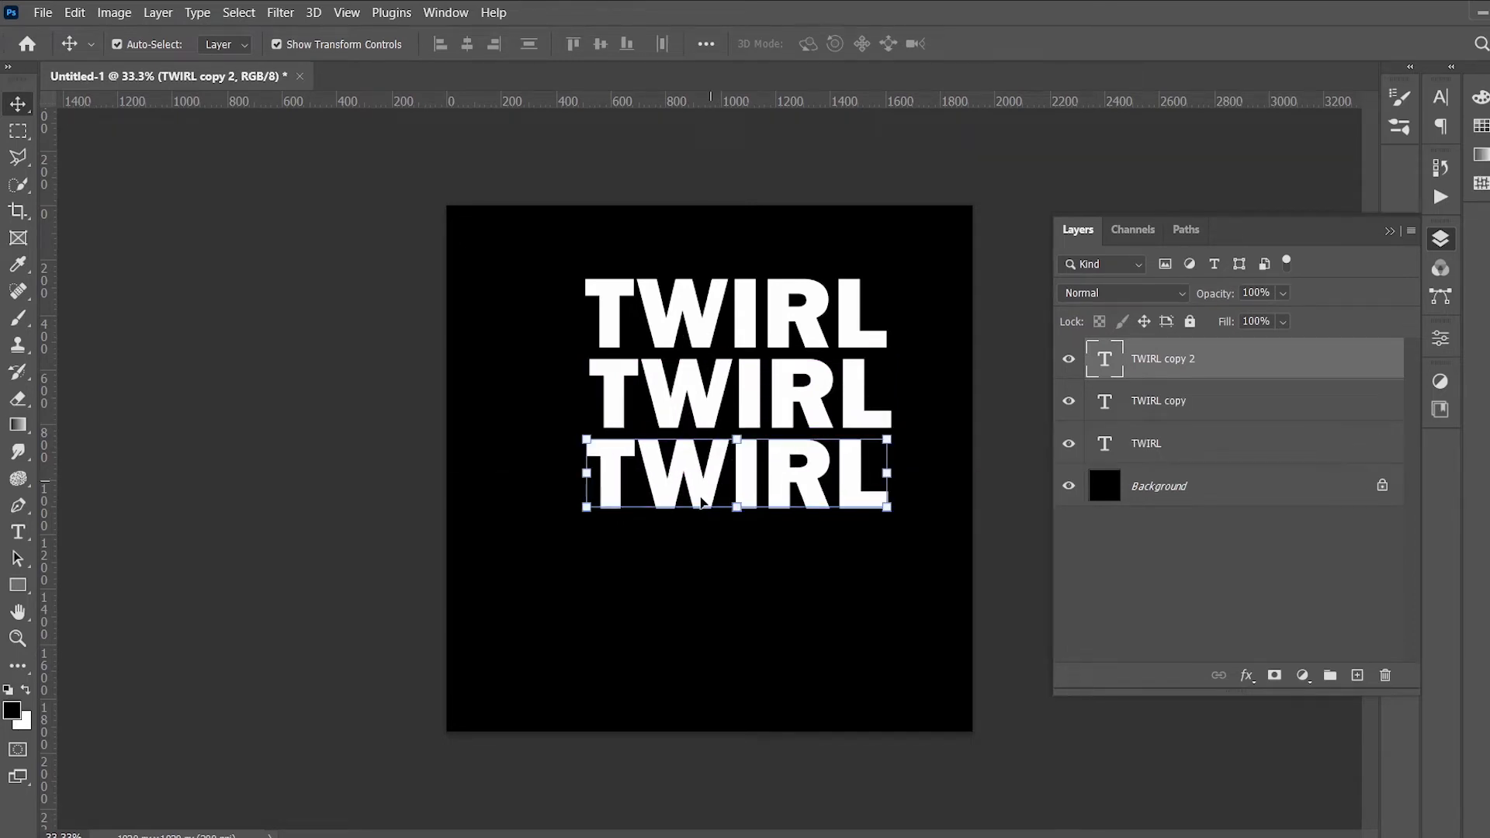
click(725, 587)
click(706, 481)
drag(706, 483, 714, 574)
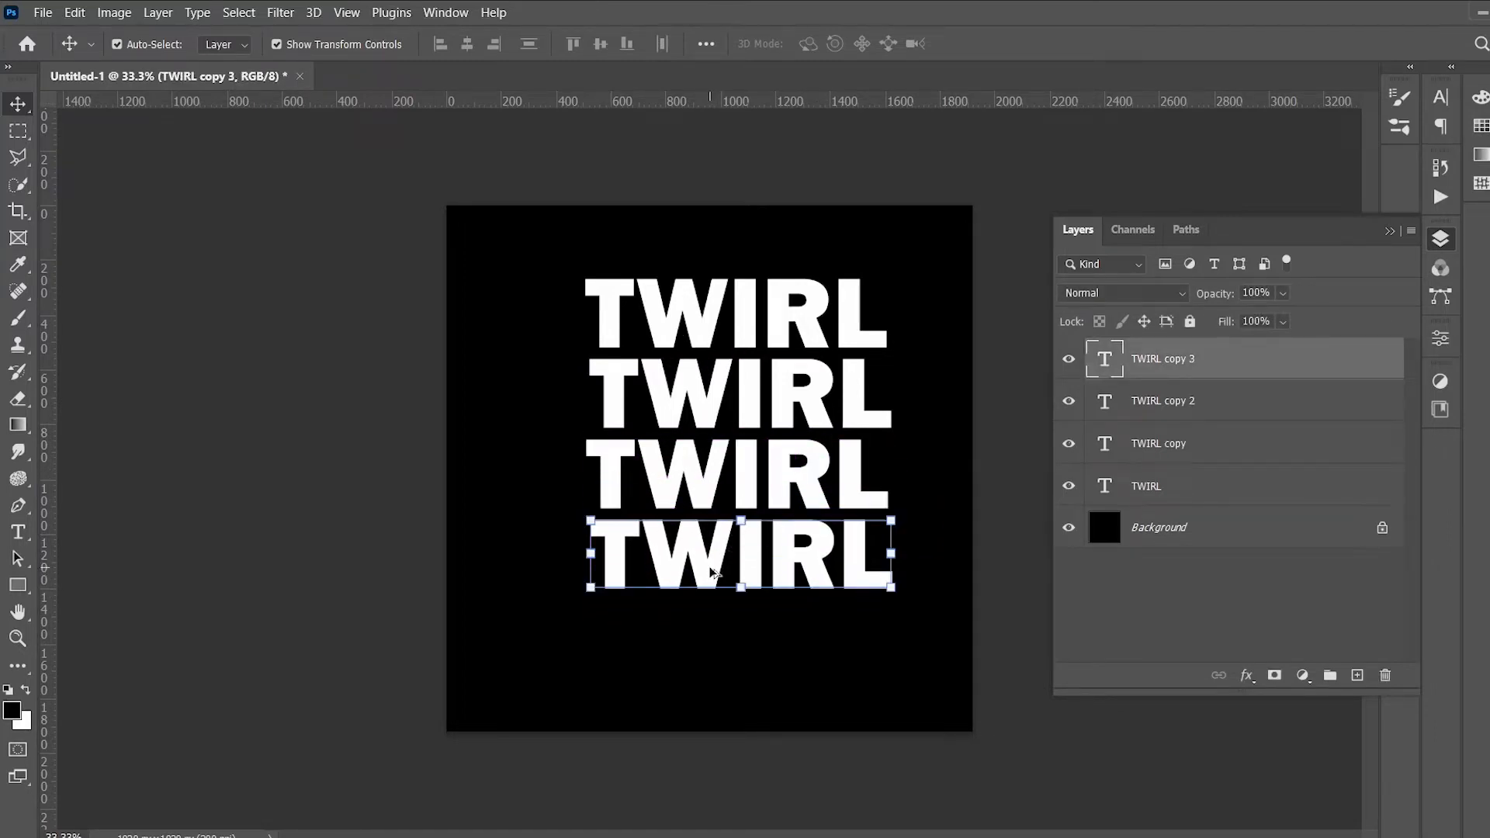
Step: Move all four TWIRL text layers together to the vertical middle of the canvas and convert them into one smart object
click(706, 660)
drag(901, 638, 514, 264)
drag(711, 446, 707, 503)
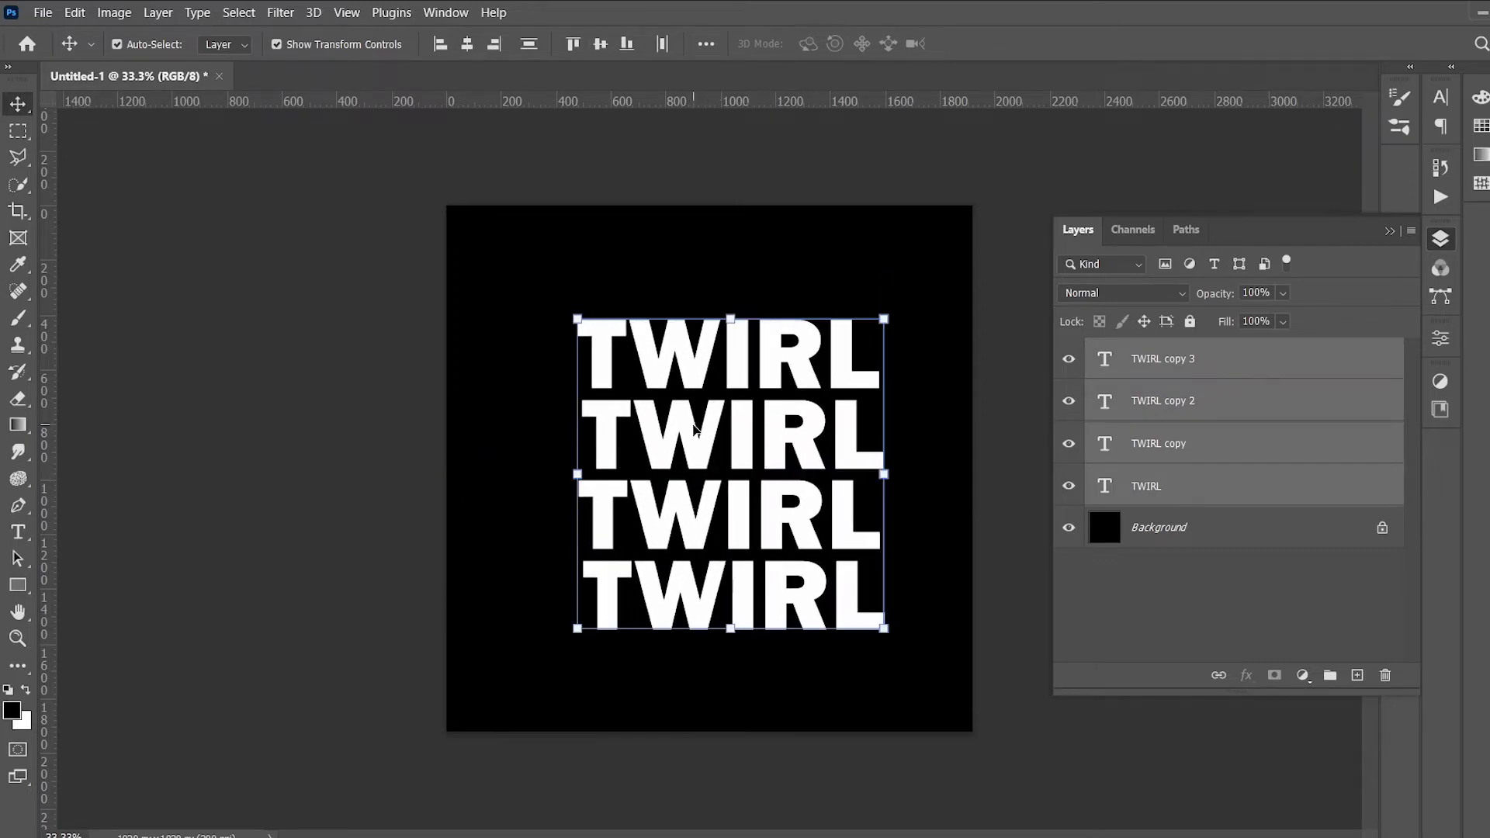
drag(696, 430, 697, 417)
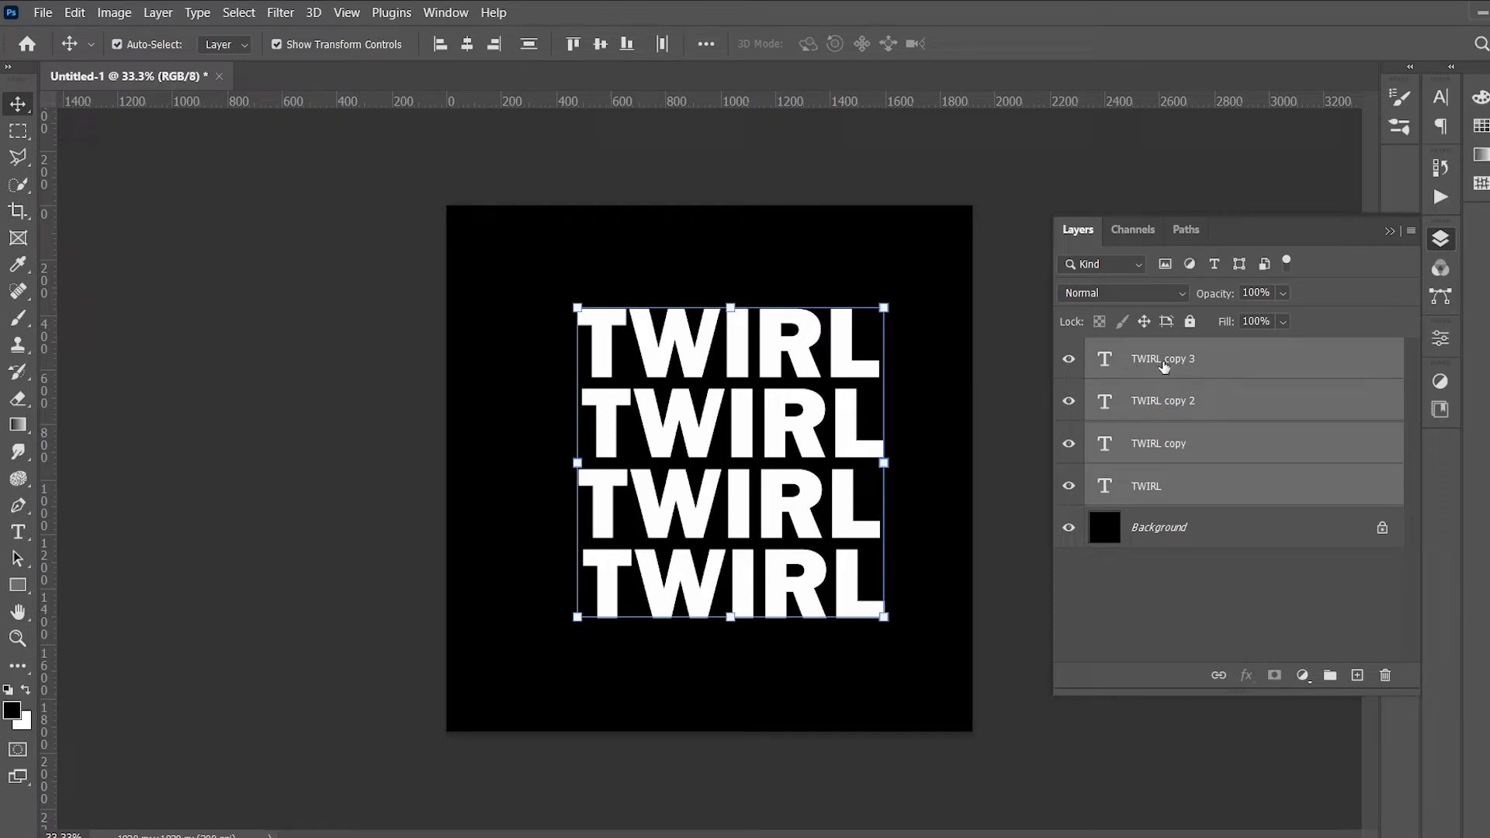
right_click(1282, 360)
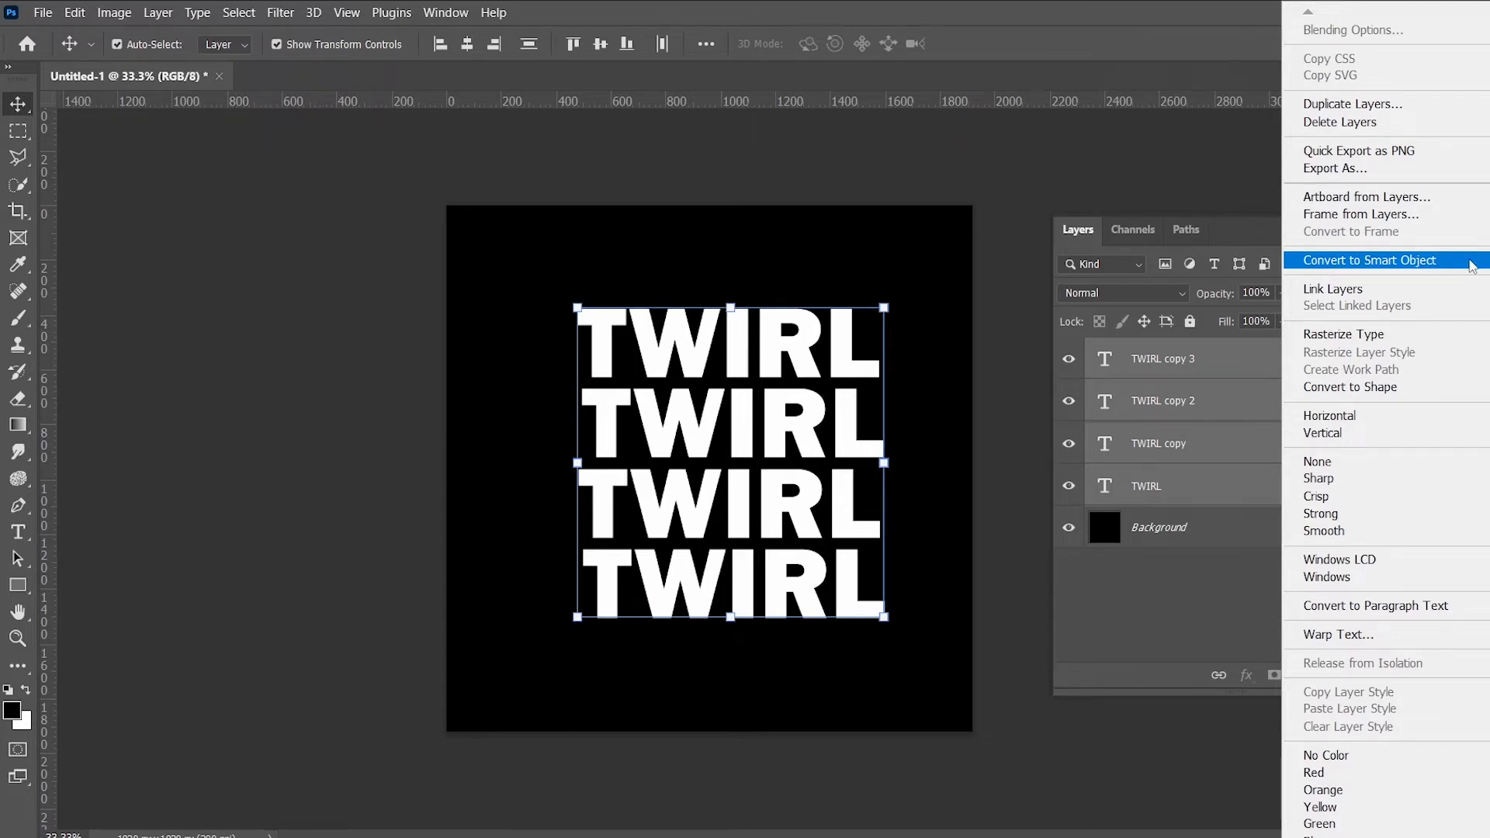
click(1471, 262)
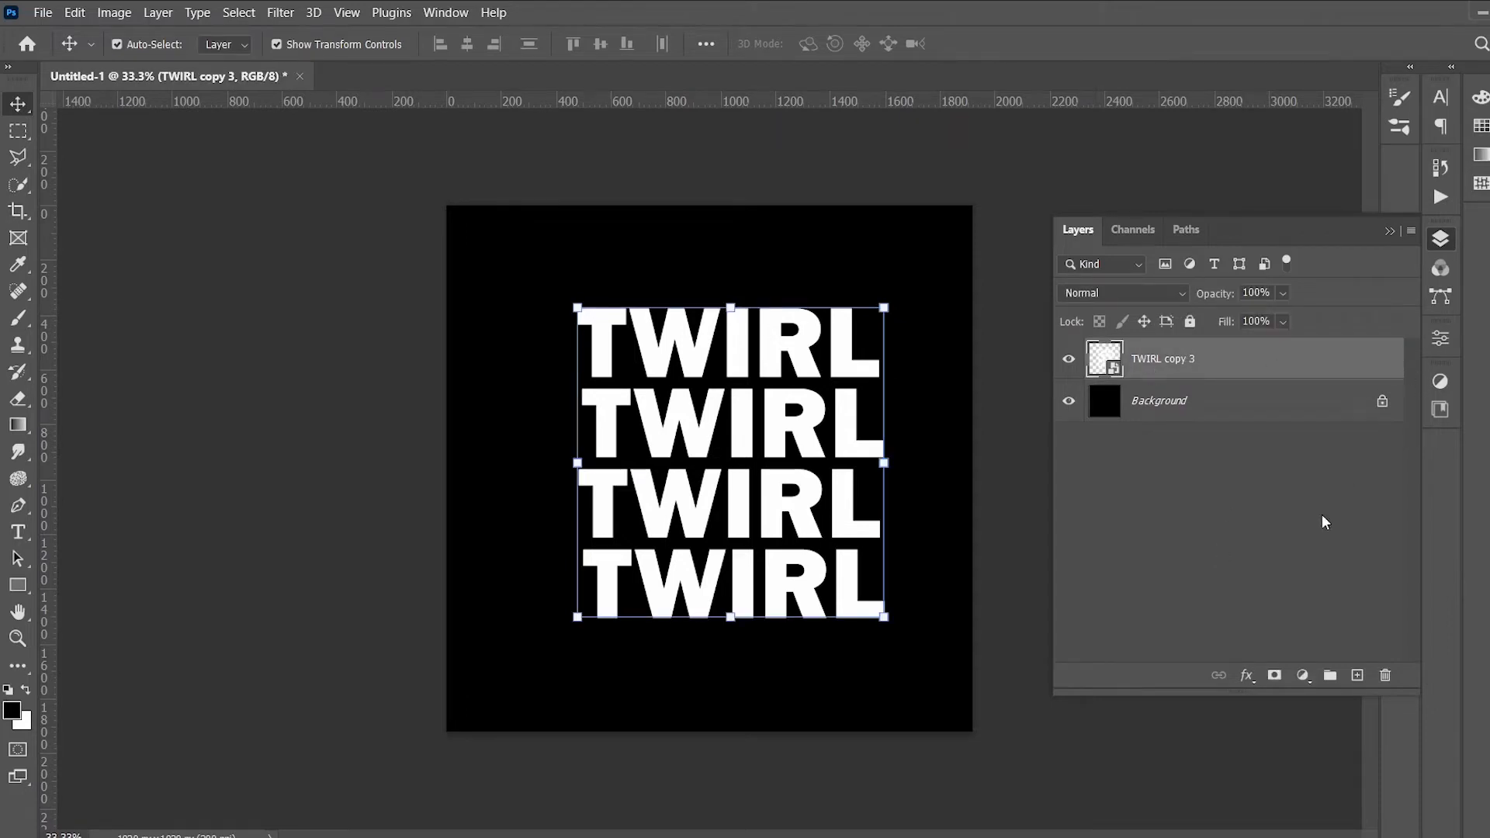
Step: Open the blending options of the TWIRL smart object and set its fill opacity to 0%
click(1246, 677)
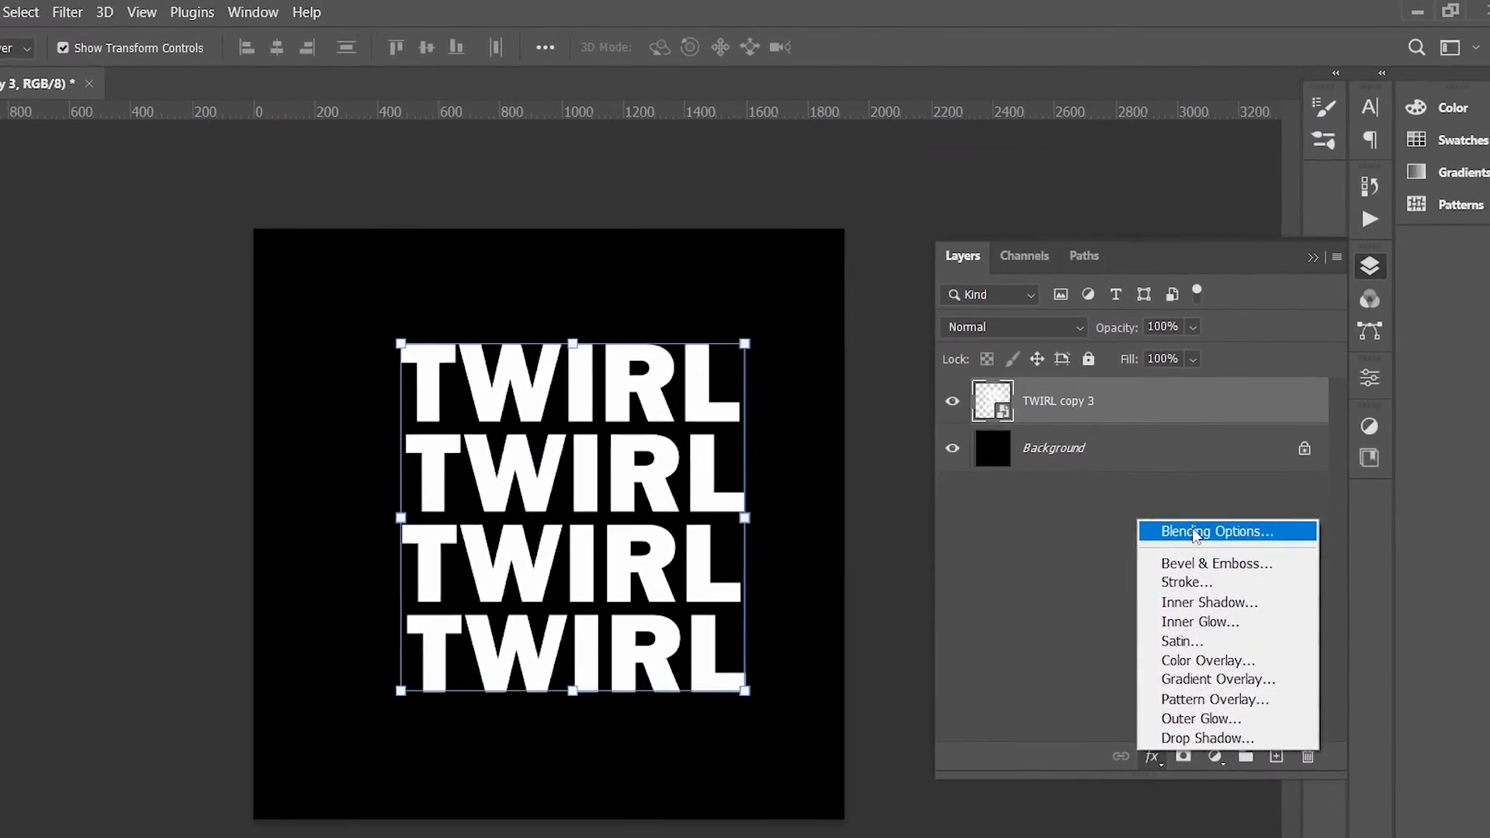
click(1265, 479)
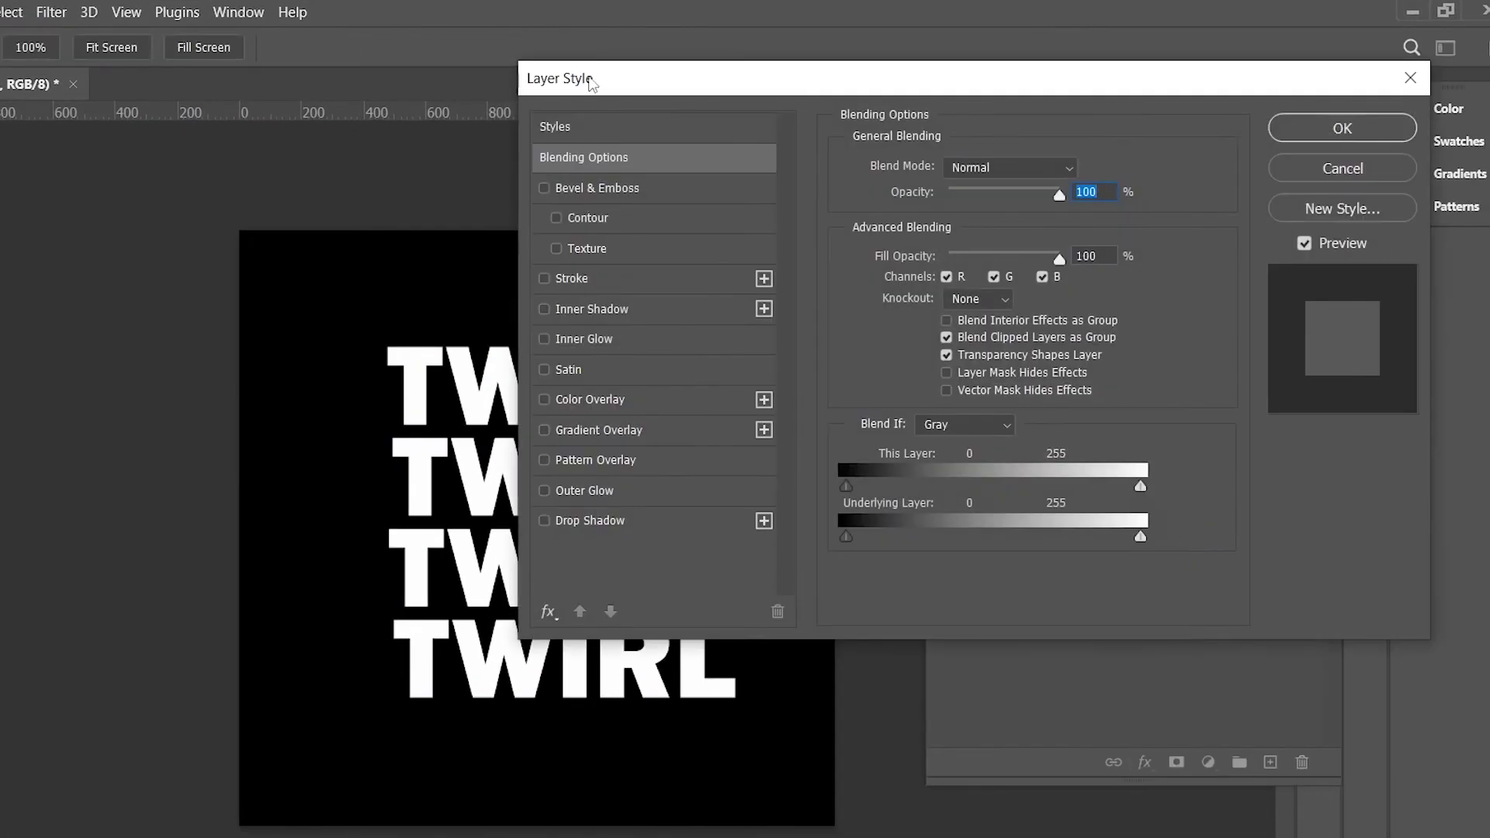
drag(593, 83, 771, 77)
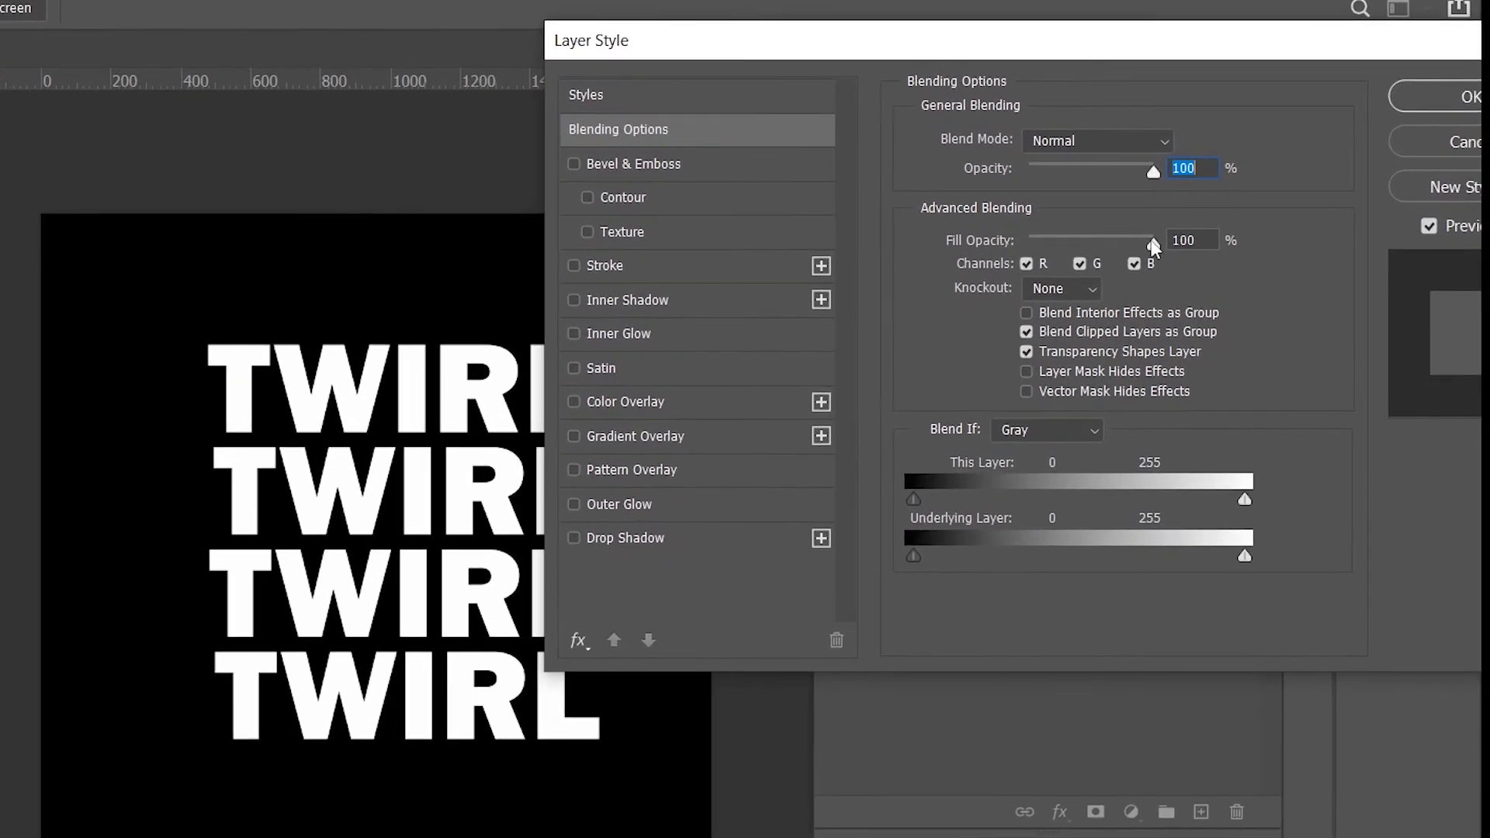
drag(1152, 240, 1009, 264)
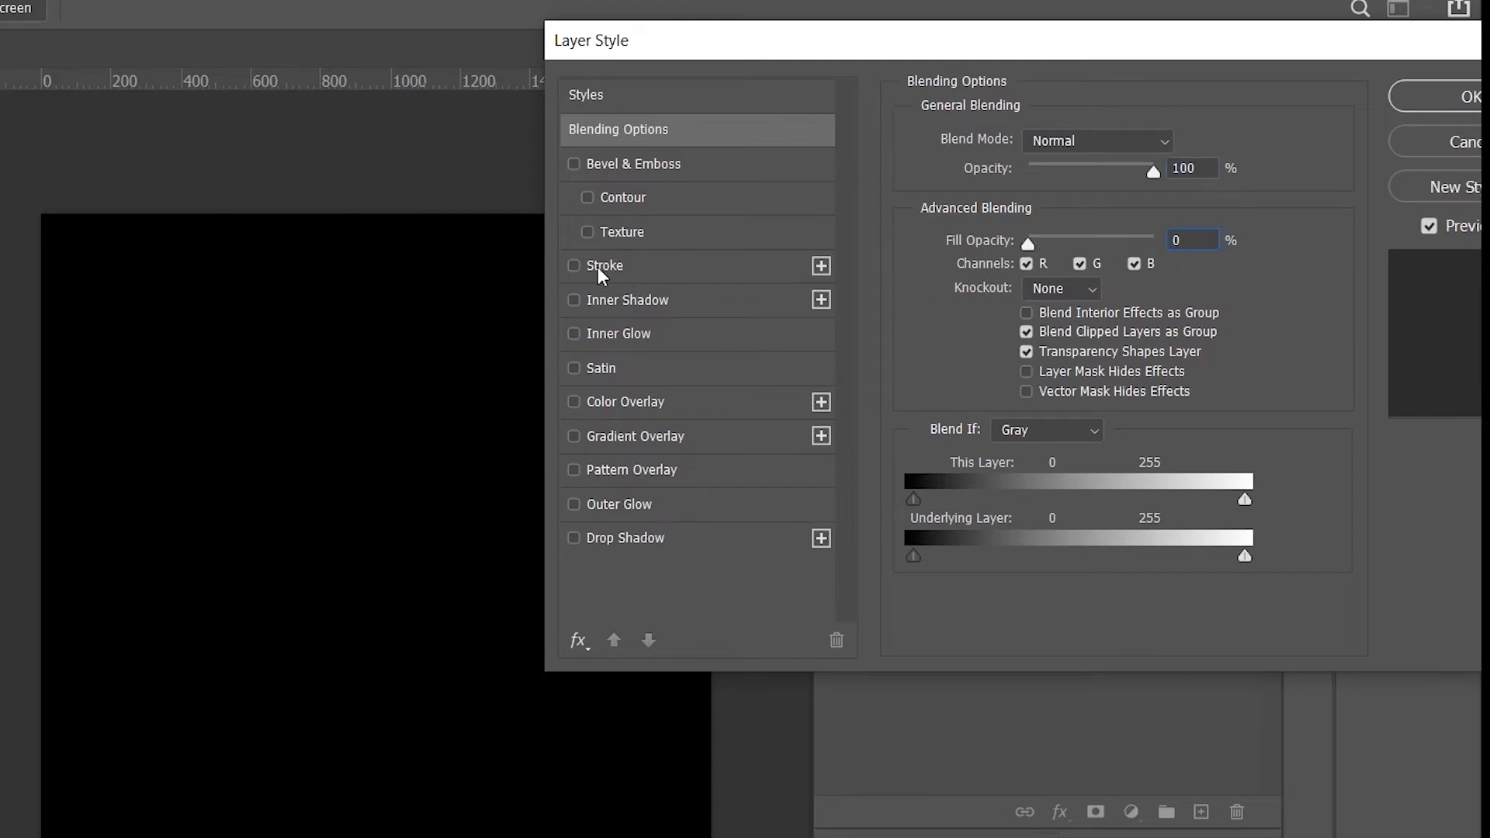
Step: Add a white 7 px outside stroke to the TWIRL smart object
click(711, 262)
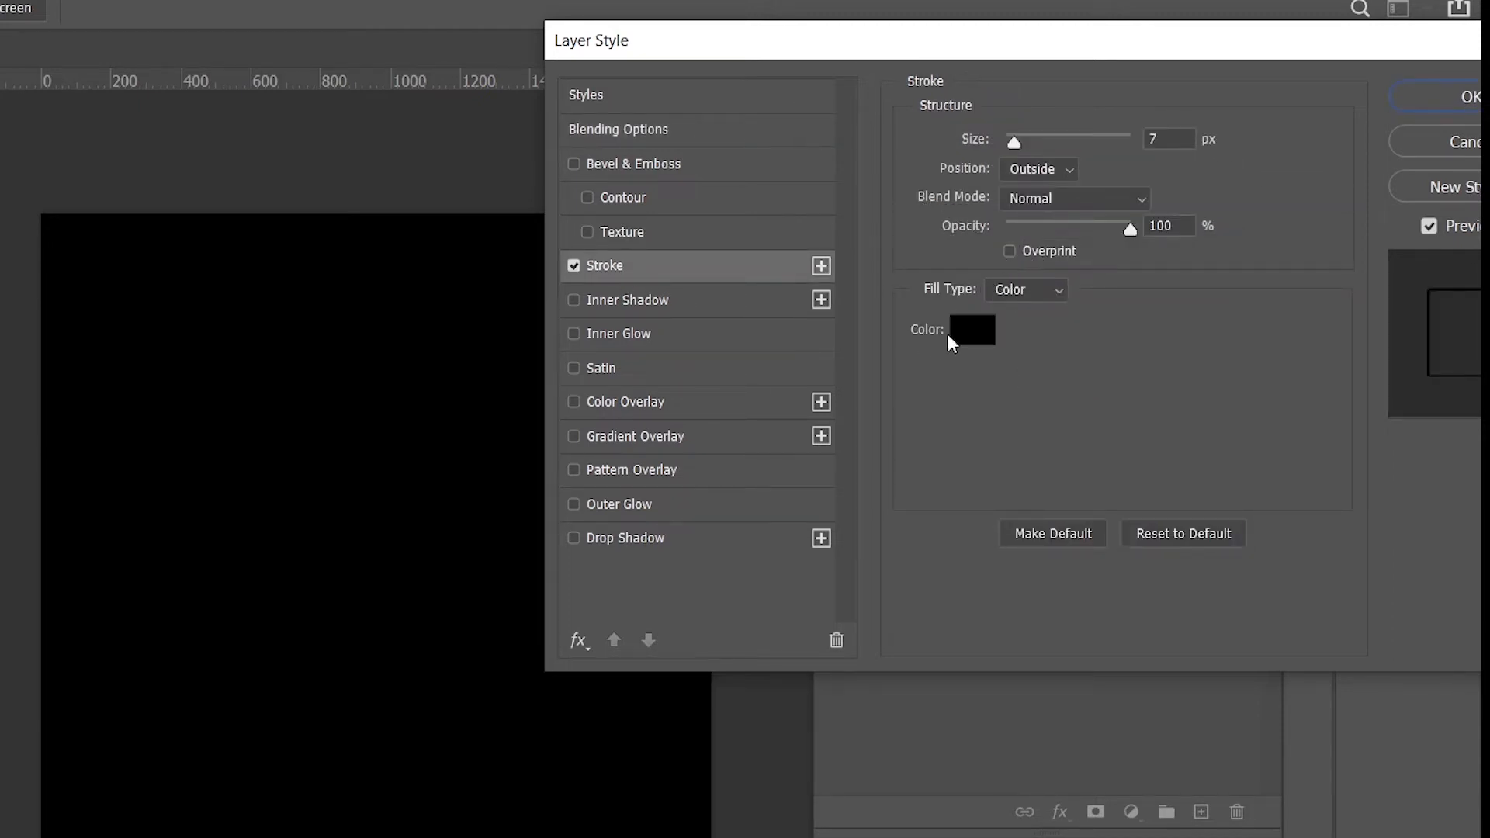
click(975, 342)
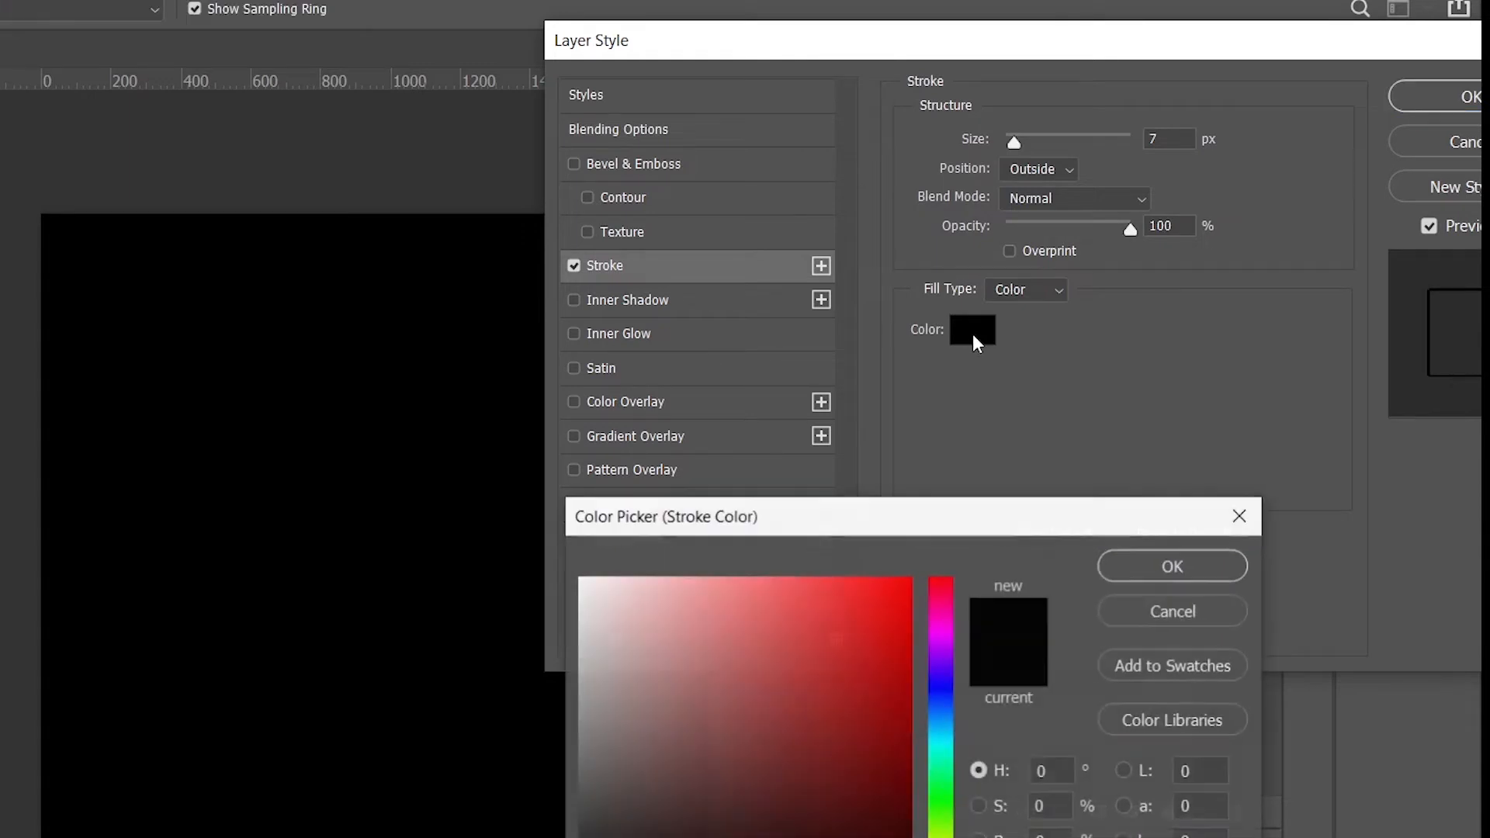
click(762, 788)
mouse_move(761, 788)
mouse_down()
mouse_move(808, 725)
mouse_move(808, 631)
mouse_move(750, 585)
mouse_move(514, 555)
mouse_up()
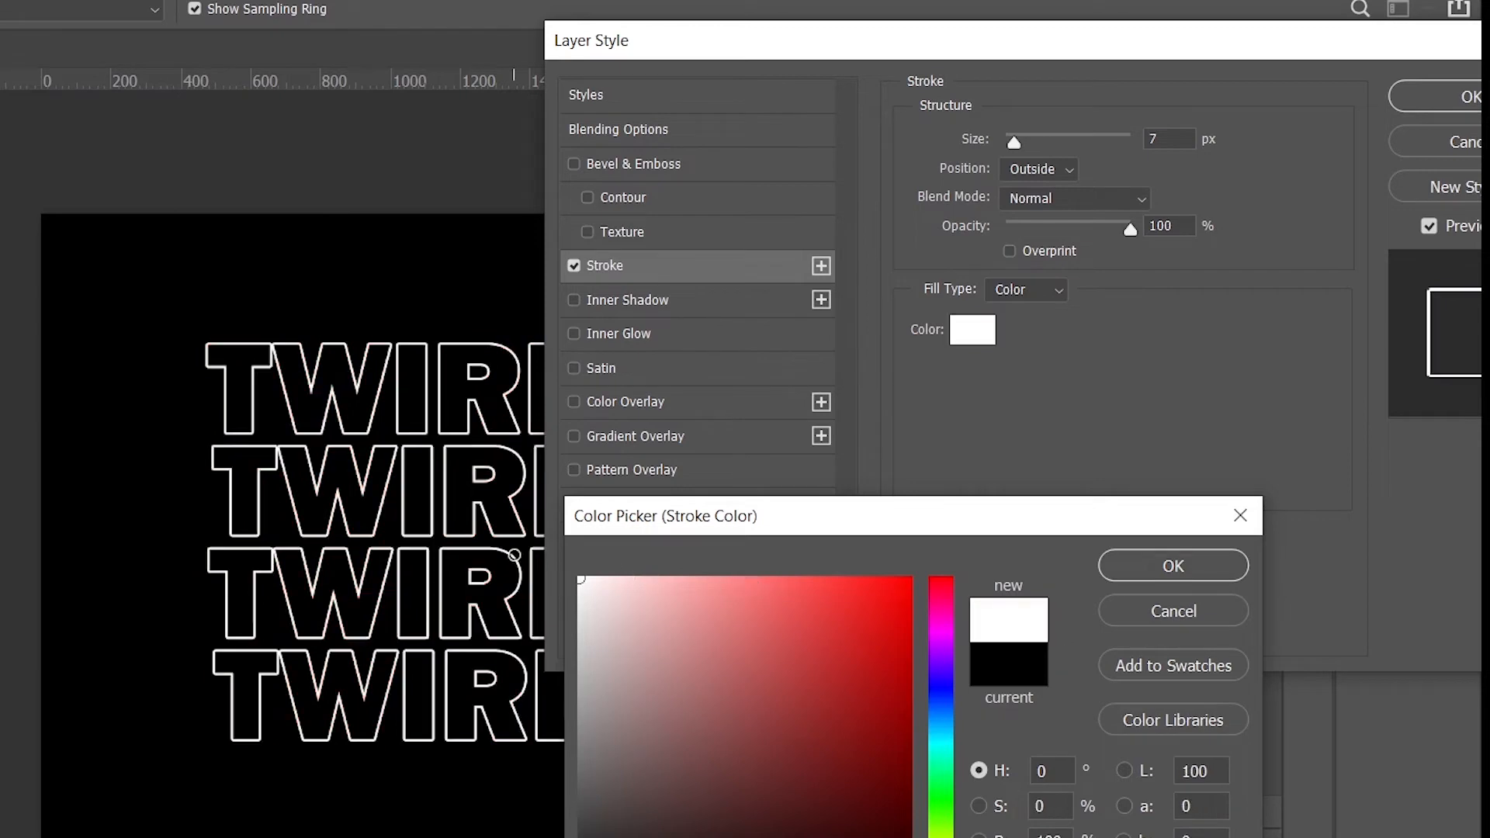
click(1171, 569)
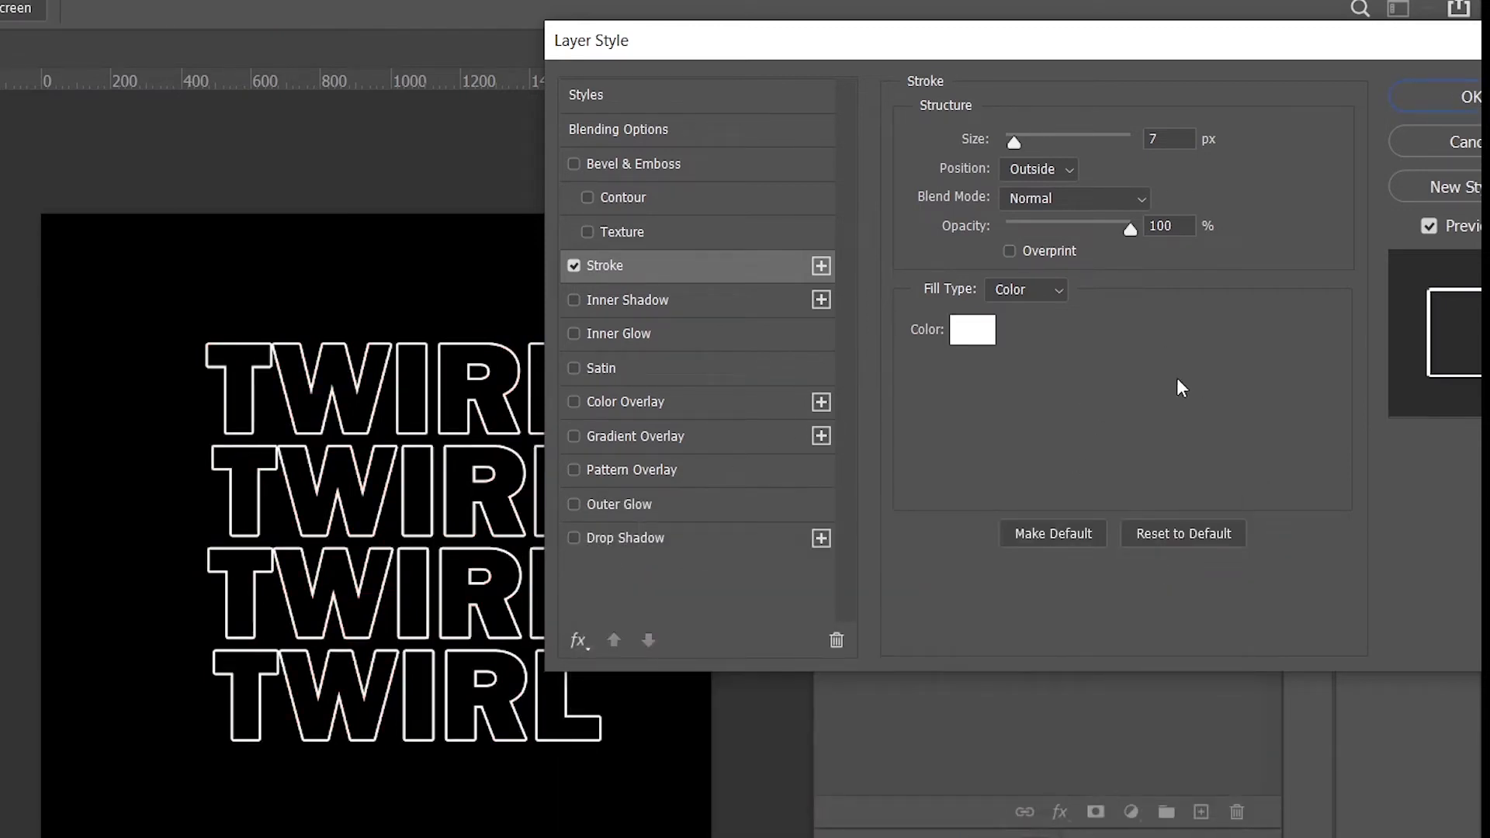
Step: Add a white drop shadow with Normal blend mode and 25% opacity, and apply the layer style
click(627, 540)
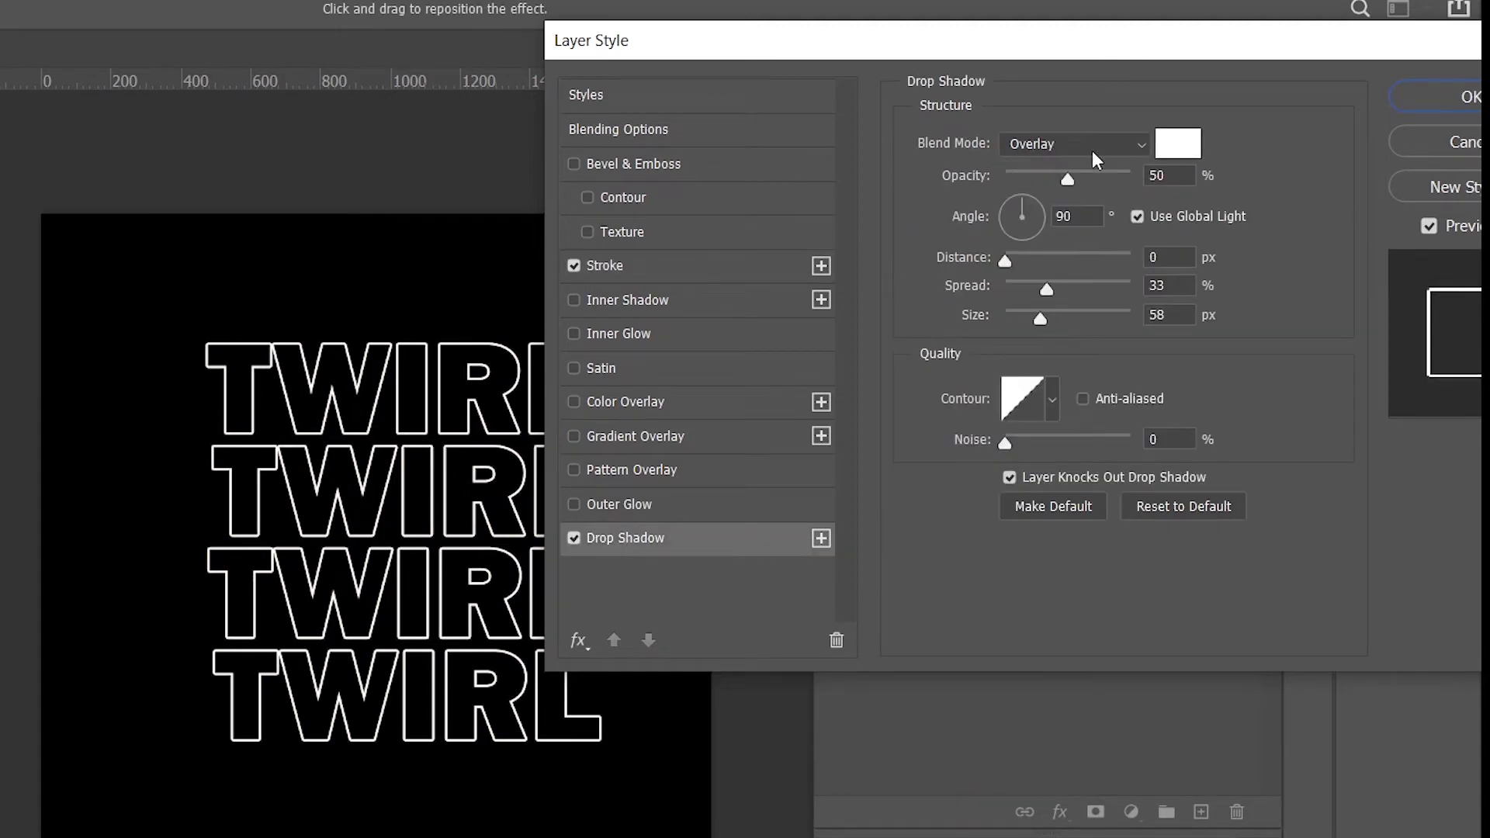
click(1077, 143)
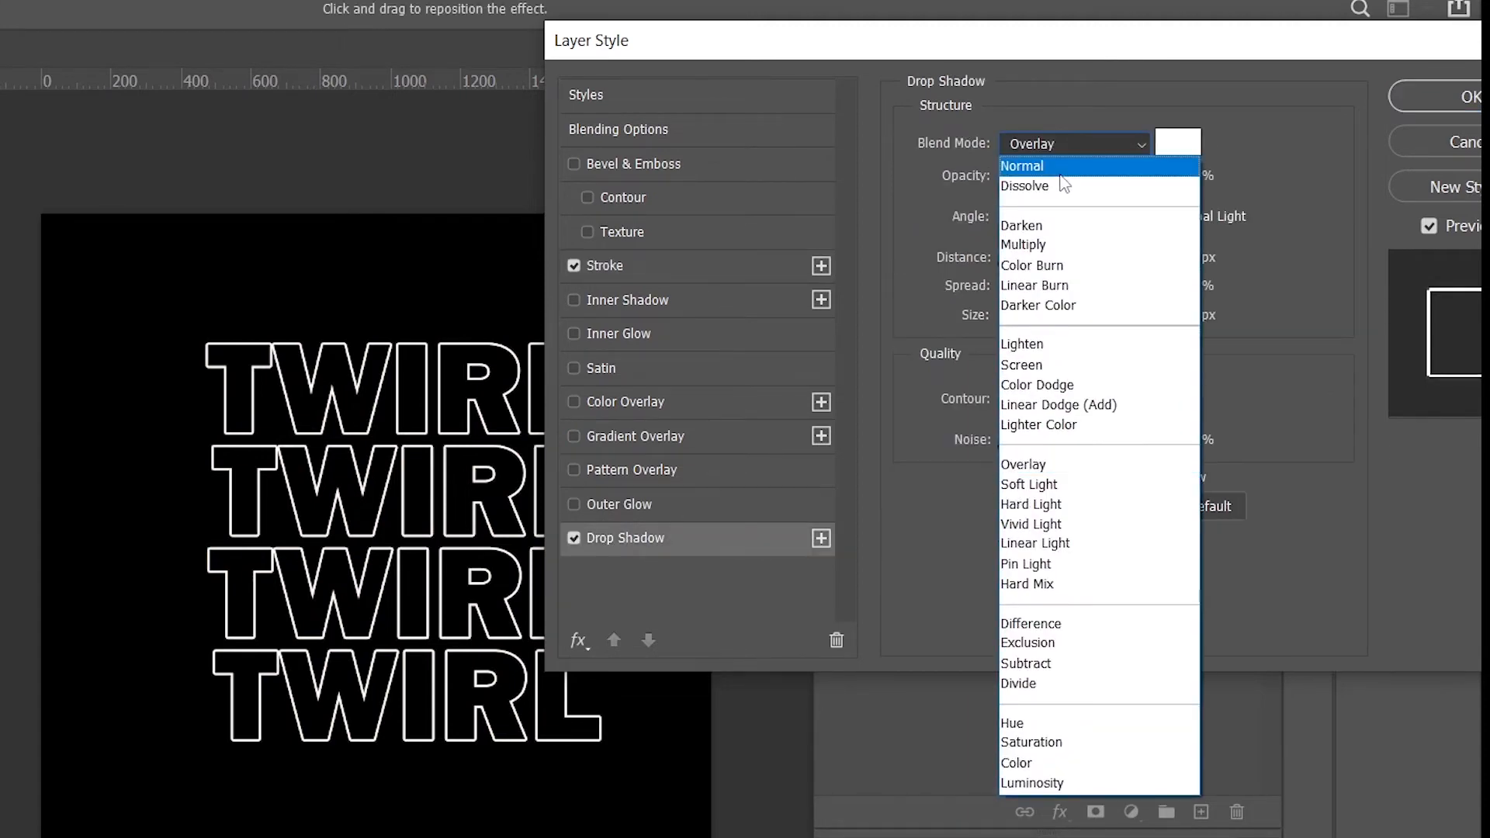
click(1061, 165)
mouse_move(1064, 181)
mouse_down()
mouse_move(1011, 194)
mouse_move(1037, 185)
mouse_up()
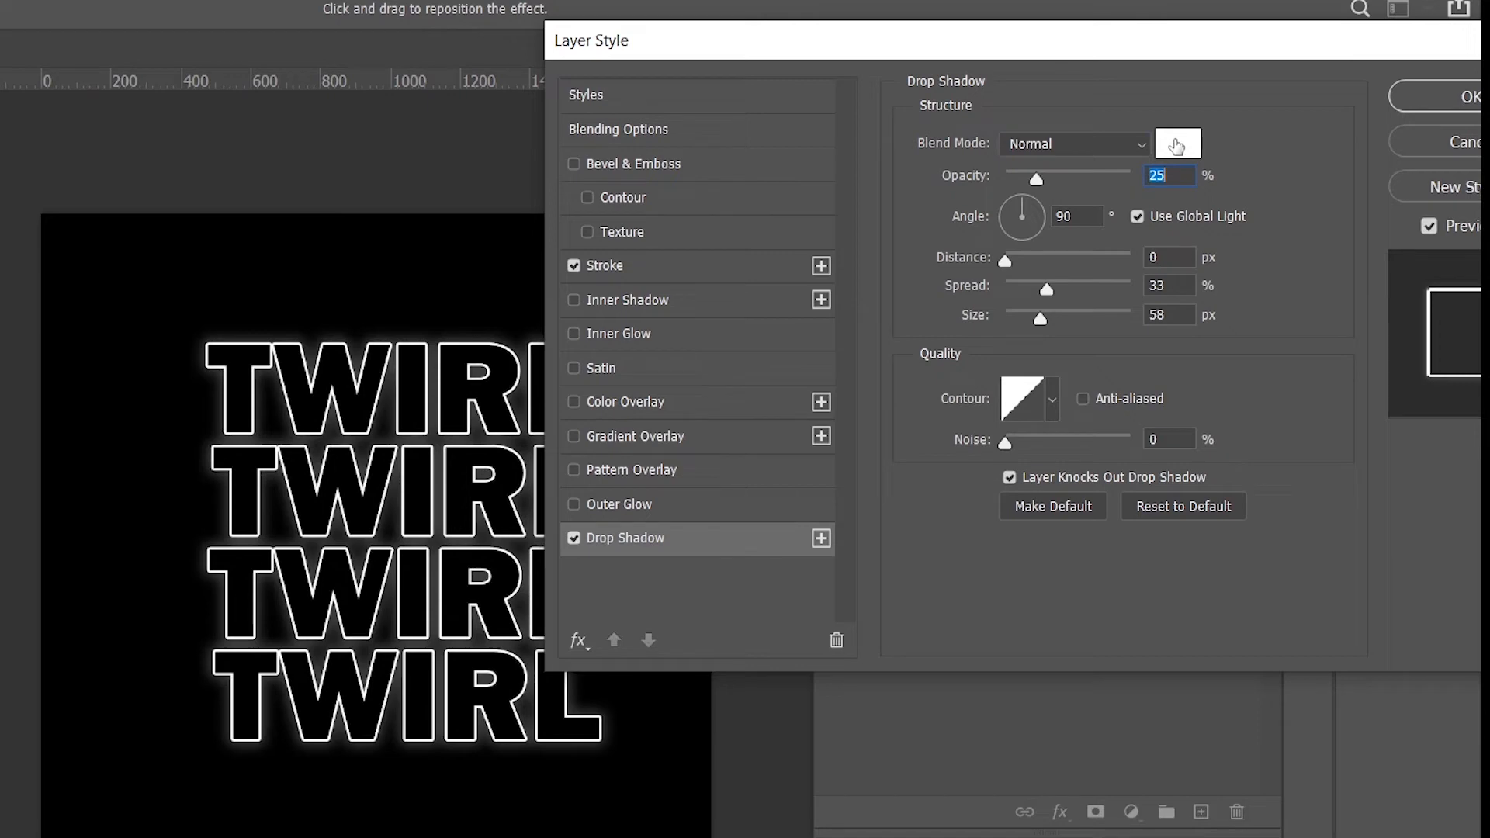
drag(1131, 44, 999, 53)
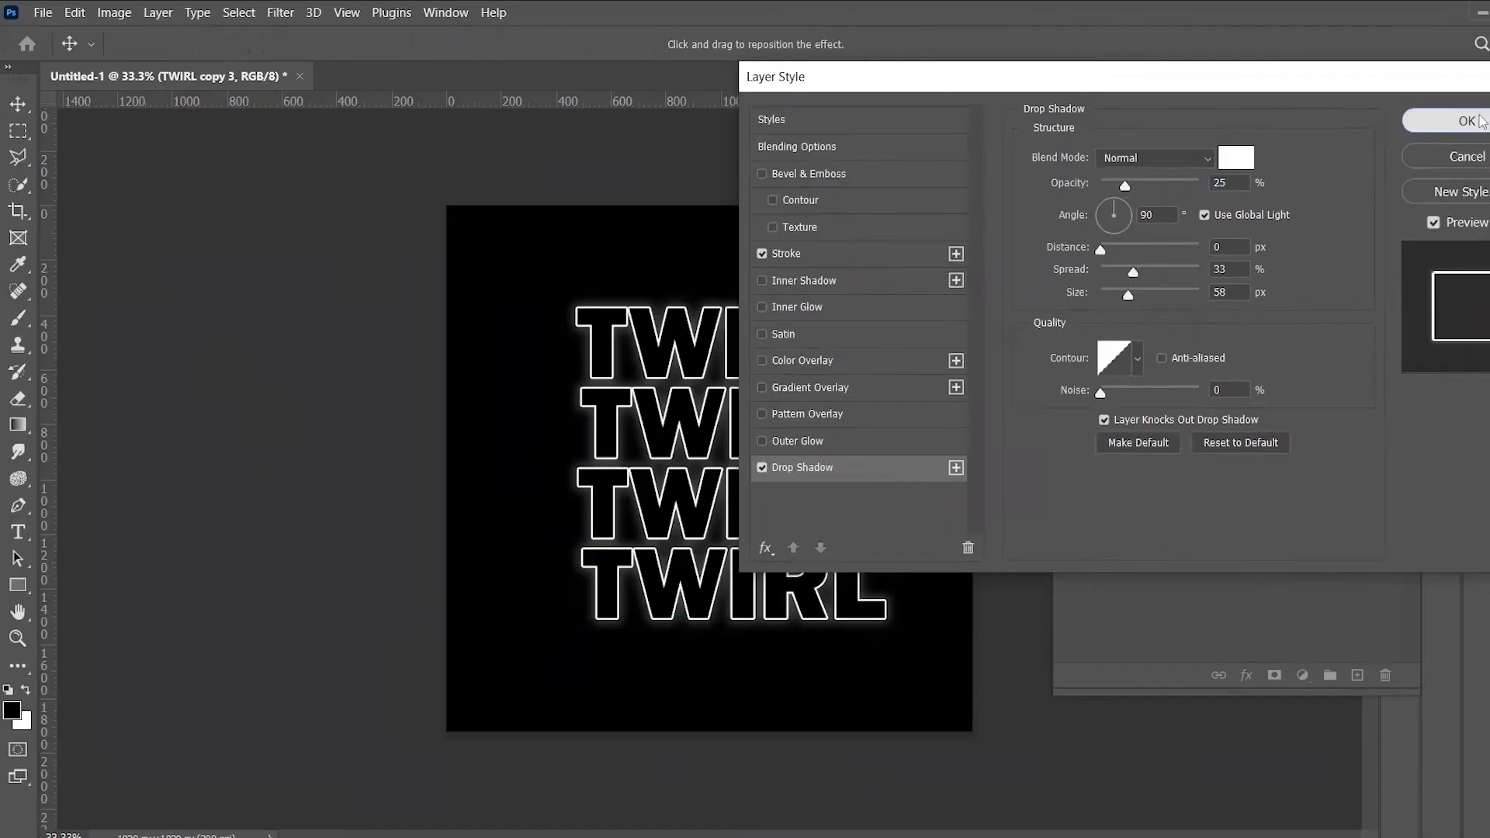
click(1325, 117)
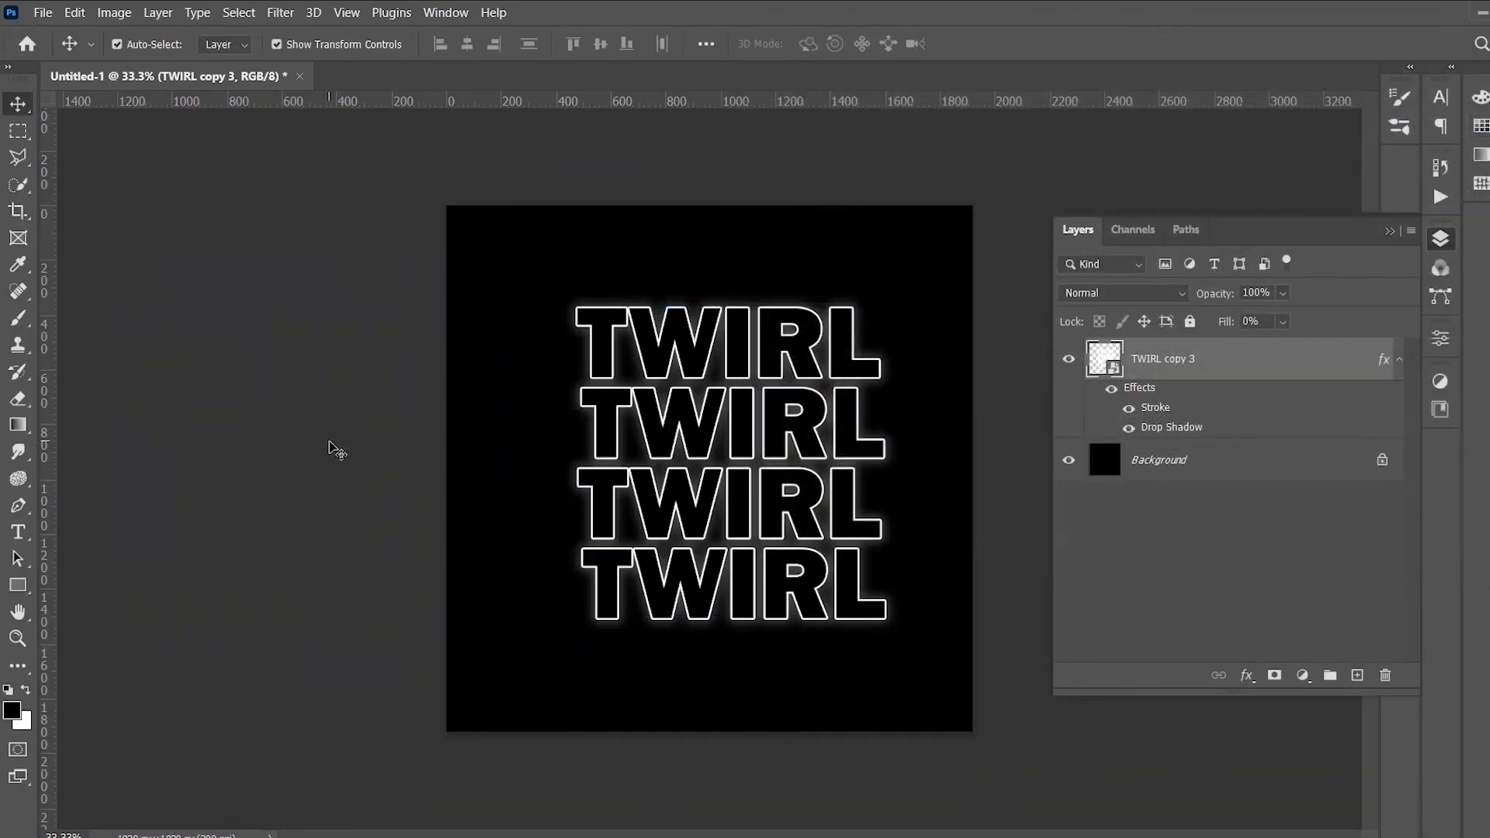
Step: Start the Twirl distort filter on the TWIRL smart object and zoom its preview out to 25%
click(336, 450)
click(803, 427)
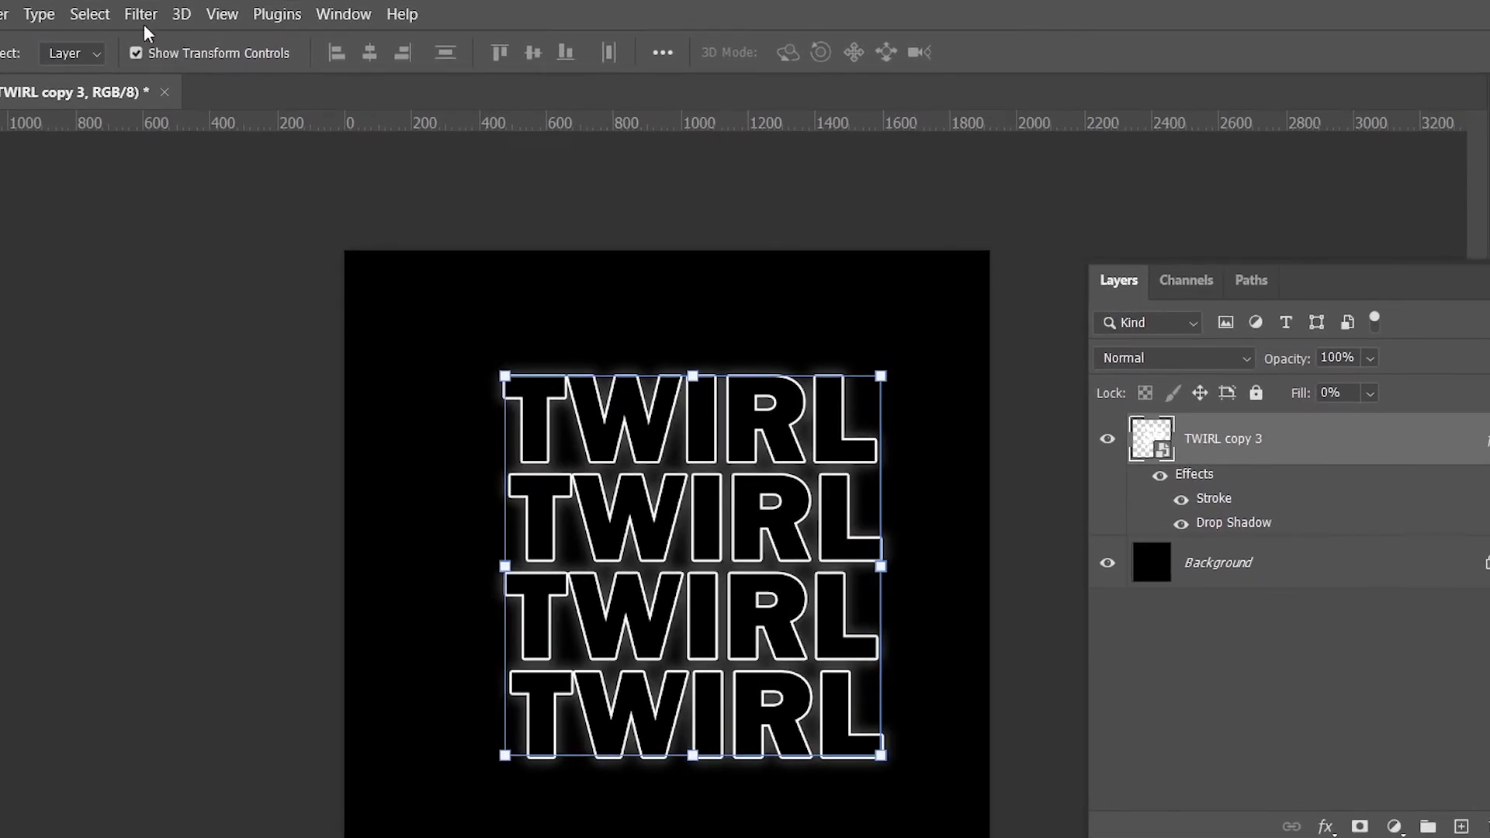
click(141, 14)
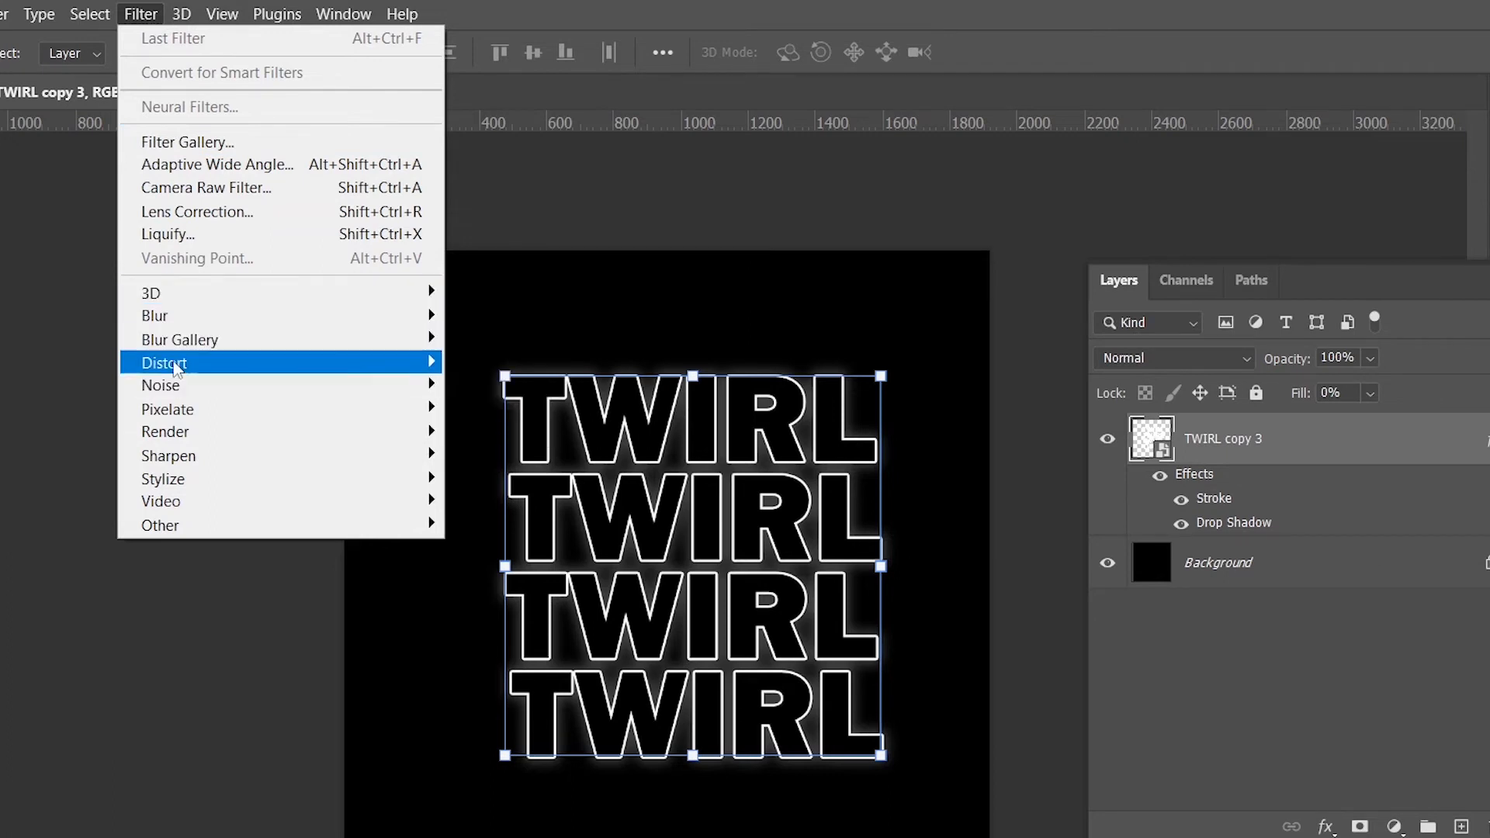
mouse_move(186, 366)
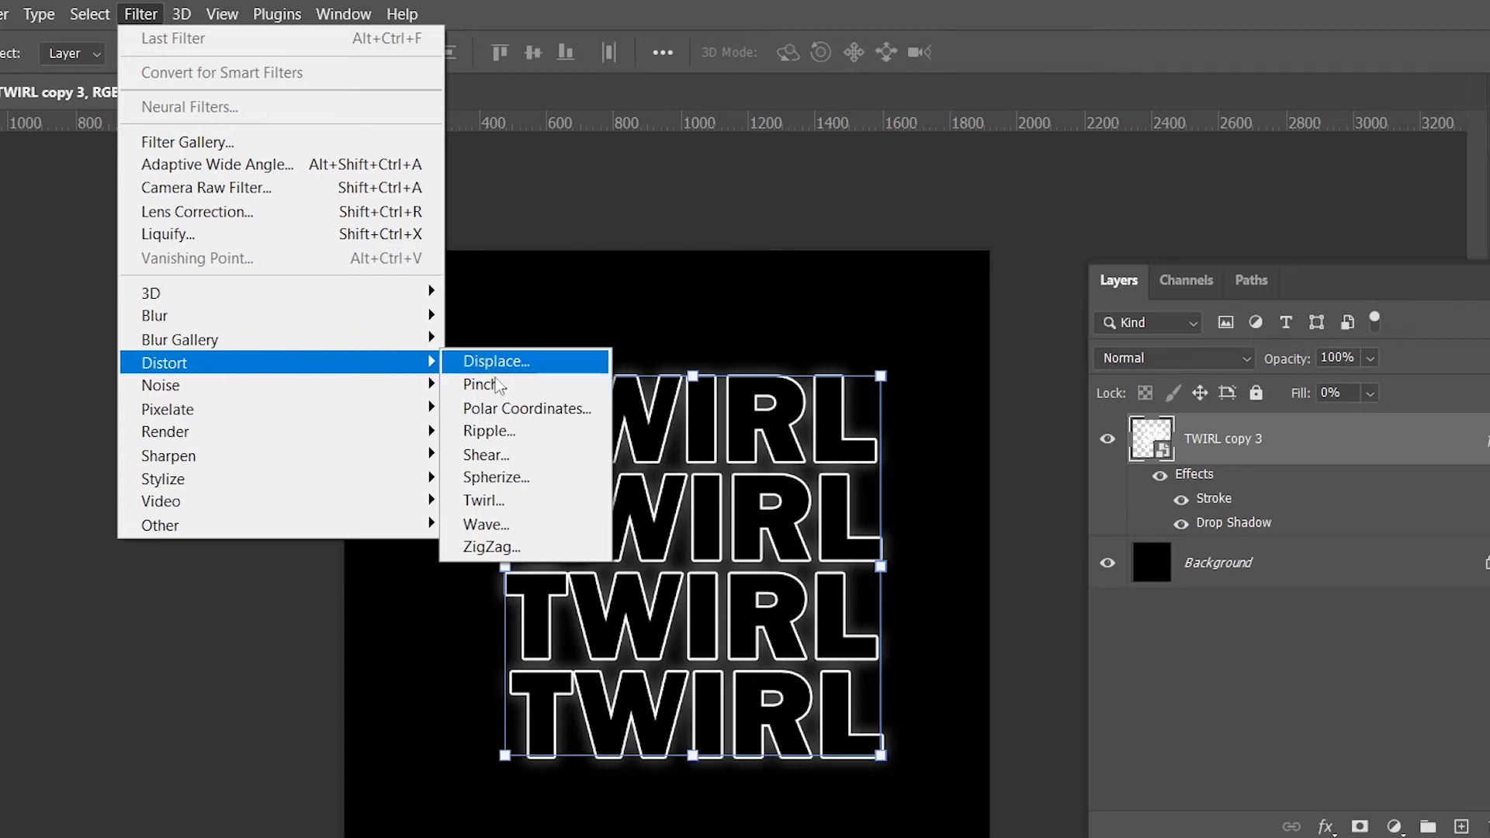
click(489, 503)
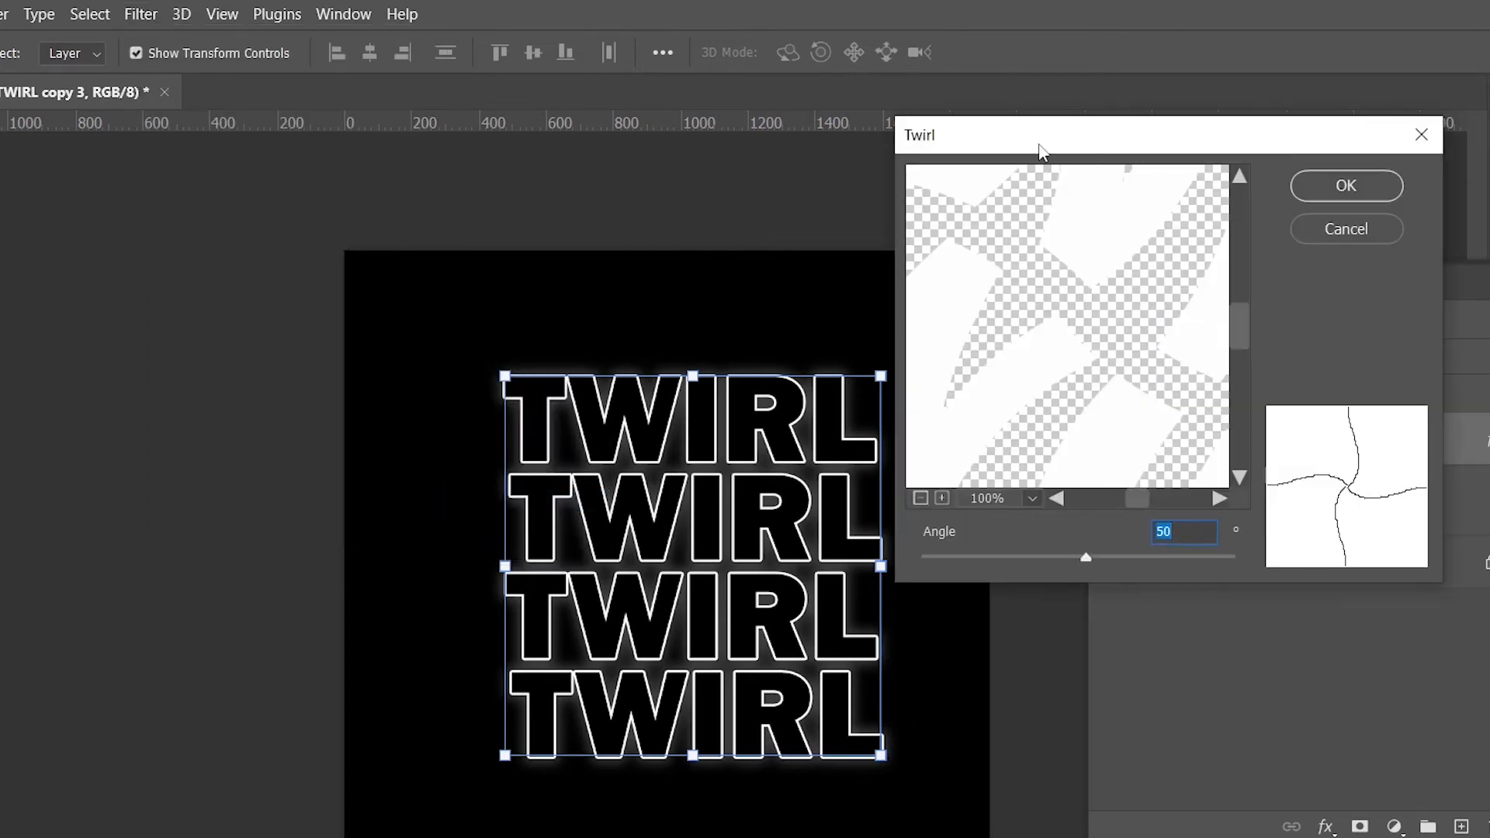
drag(1041, 148, 1141, 155)
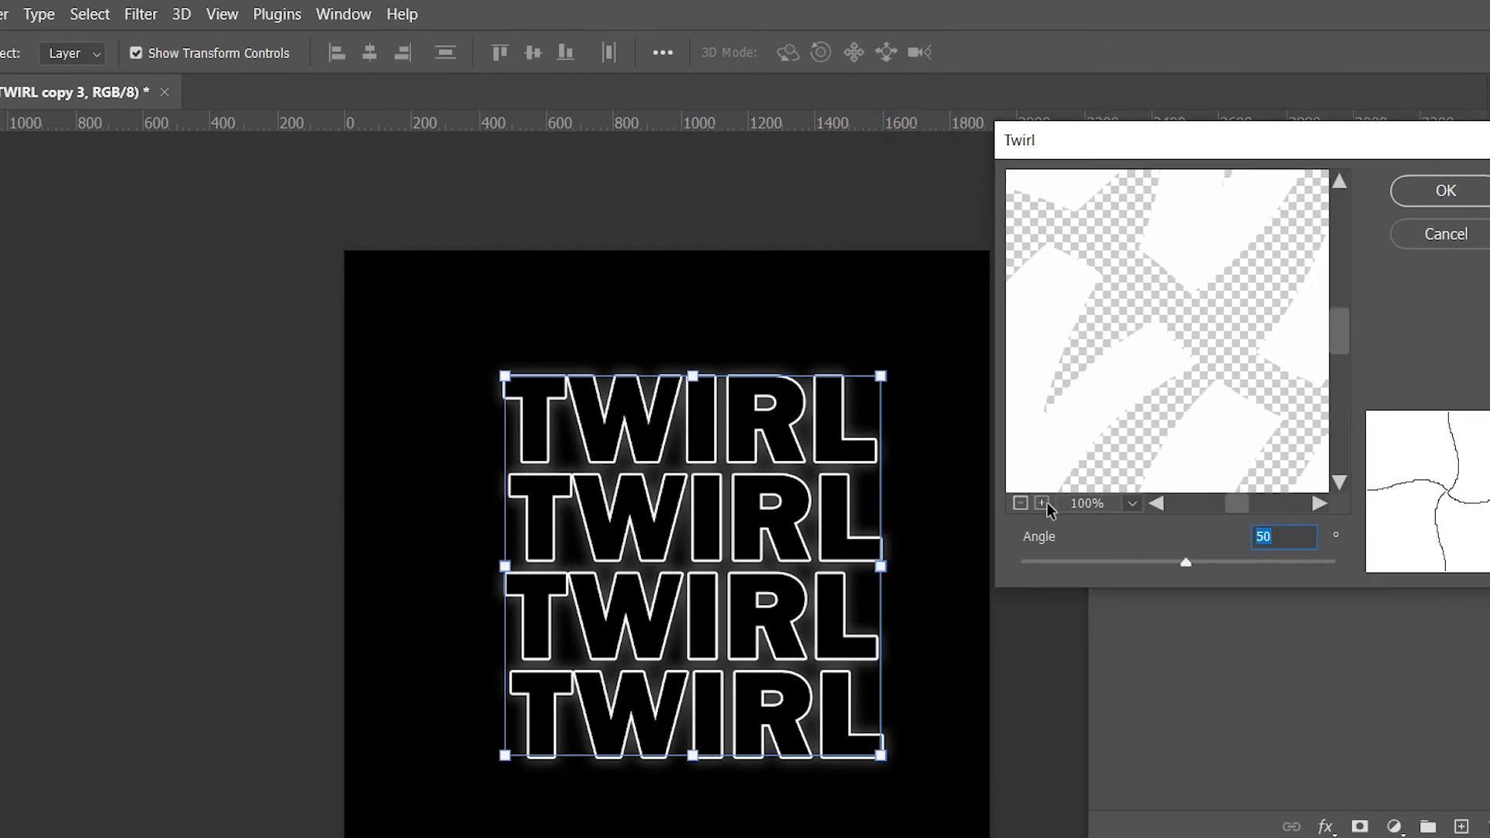
click(1021, 503)
click(1021, 504)
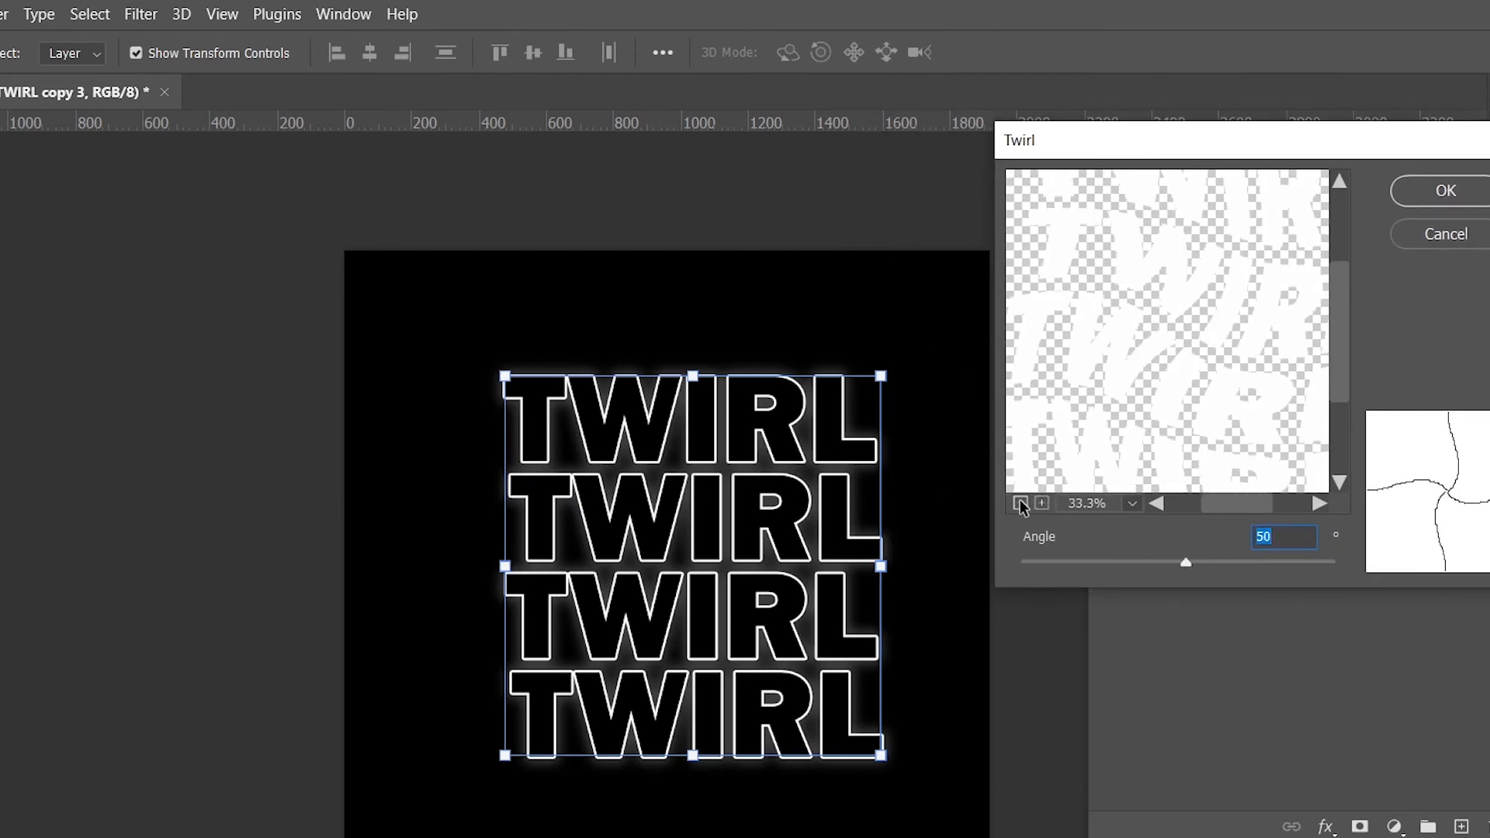
click(1020, 503)
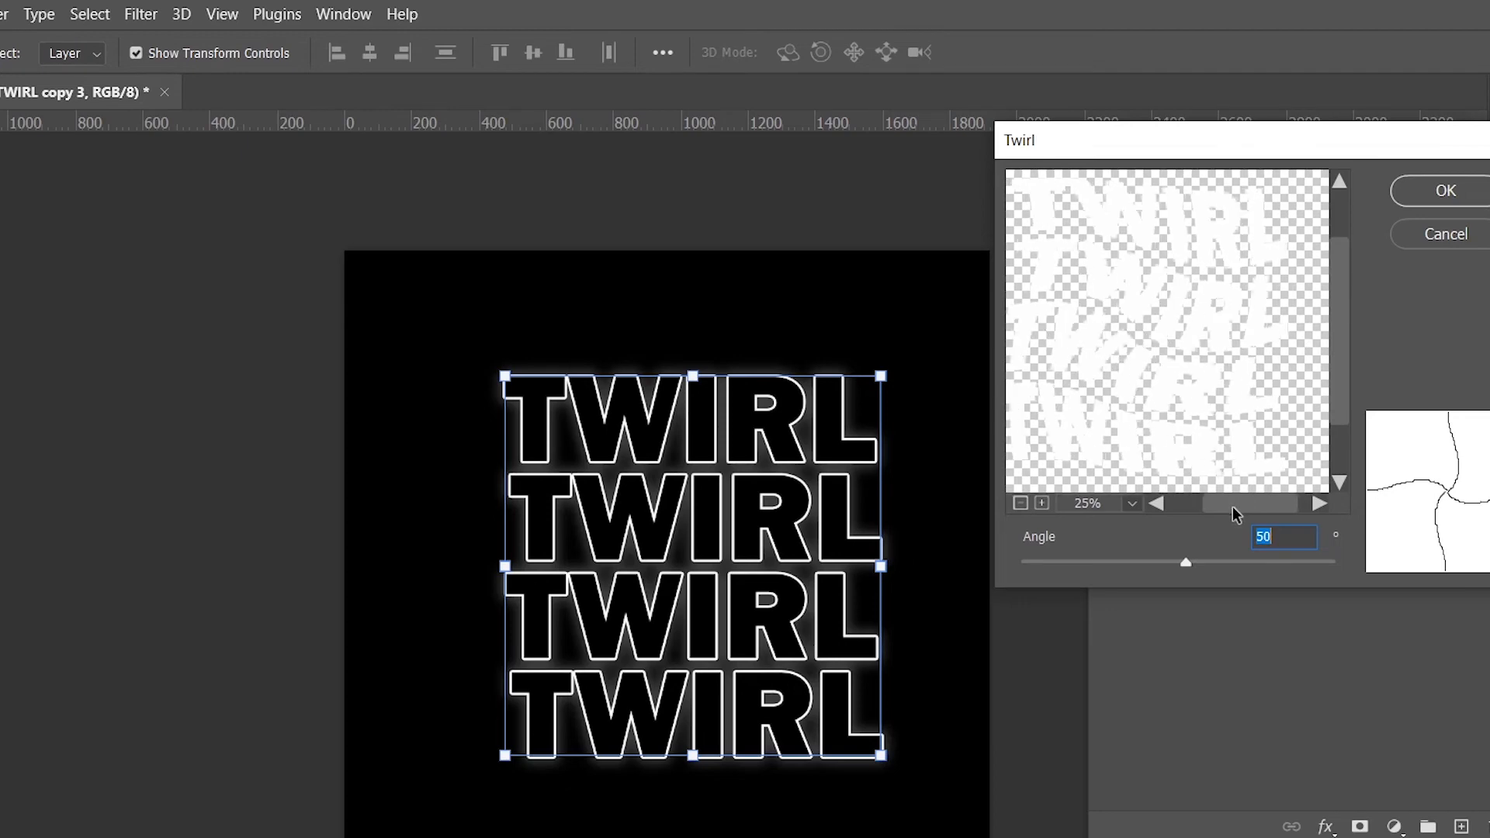
drag(1232, 506, 1226, 509)
Step: Apply the Twirl filter with an angle of -69° and collapse the layer list
mouse_move(1183, 562)
mouse_down()
mouse_move(1233, 566)
mouse_move(1118, 579)
mouse_move(1172, 572)
mouse_up()
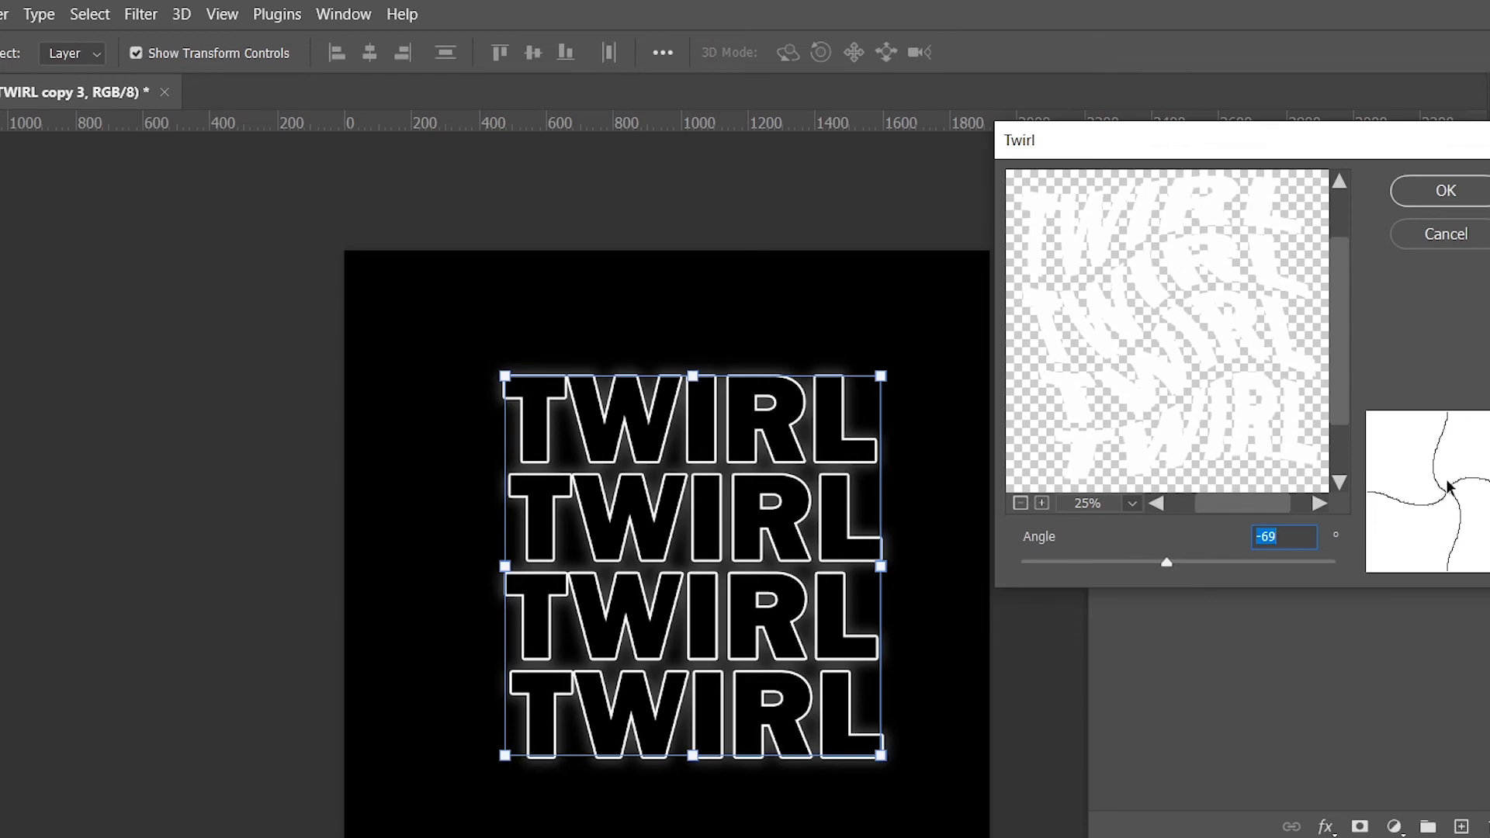
click(1281, 541)
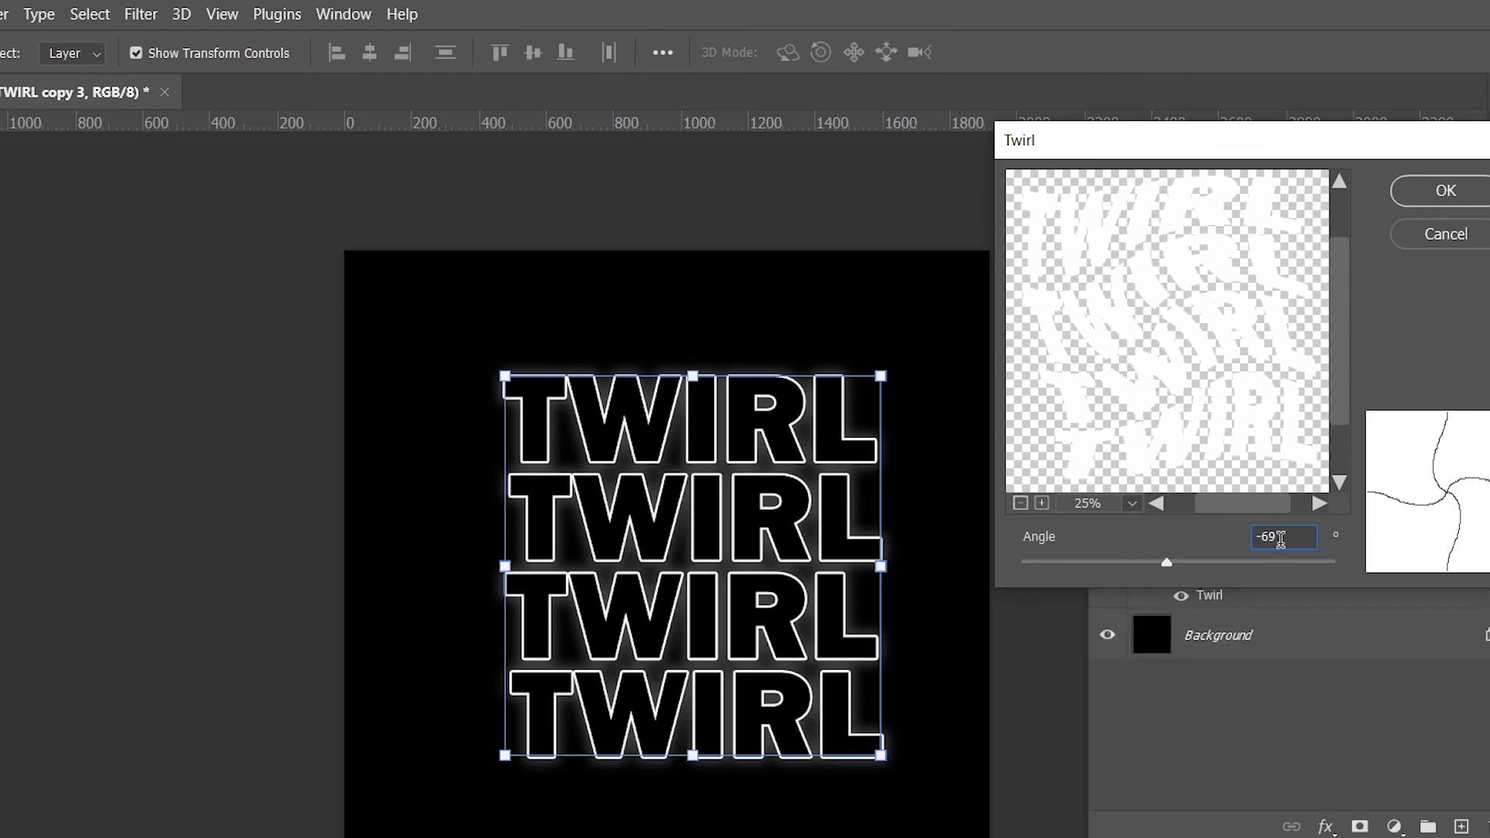
click(1427, 200)
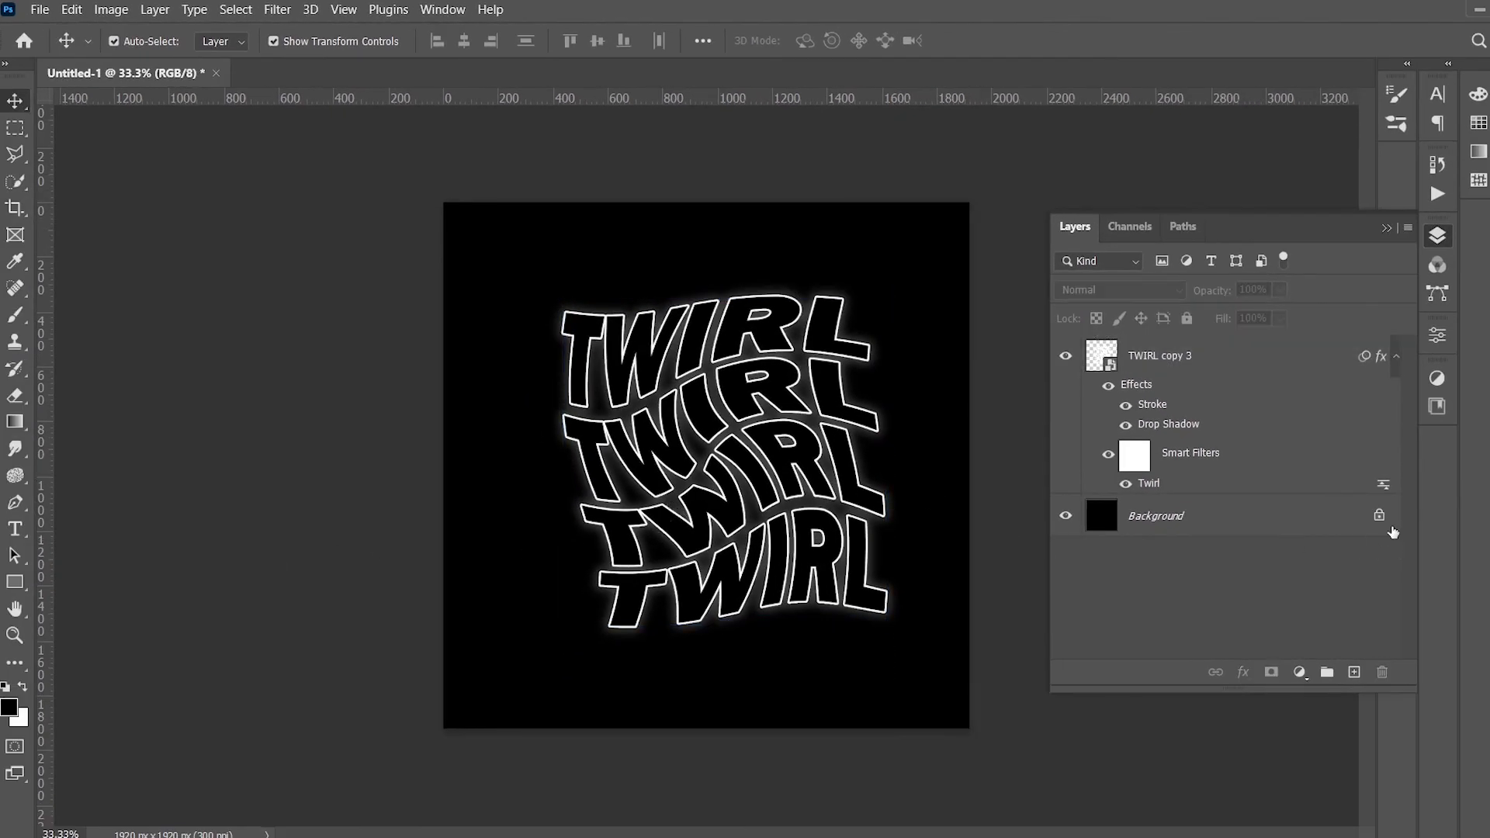
click(1387, 228)
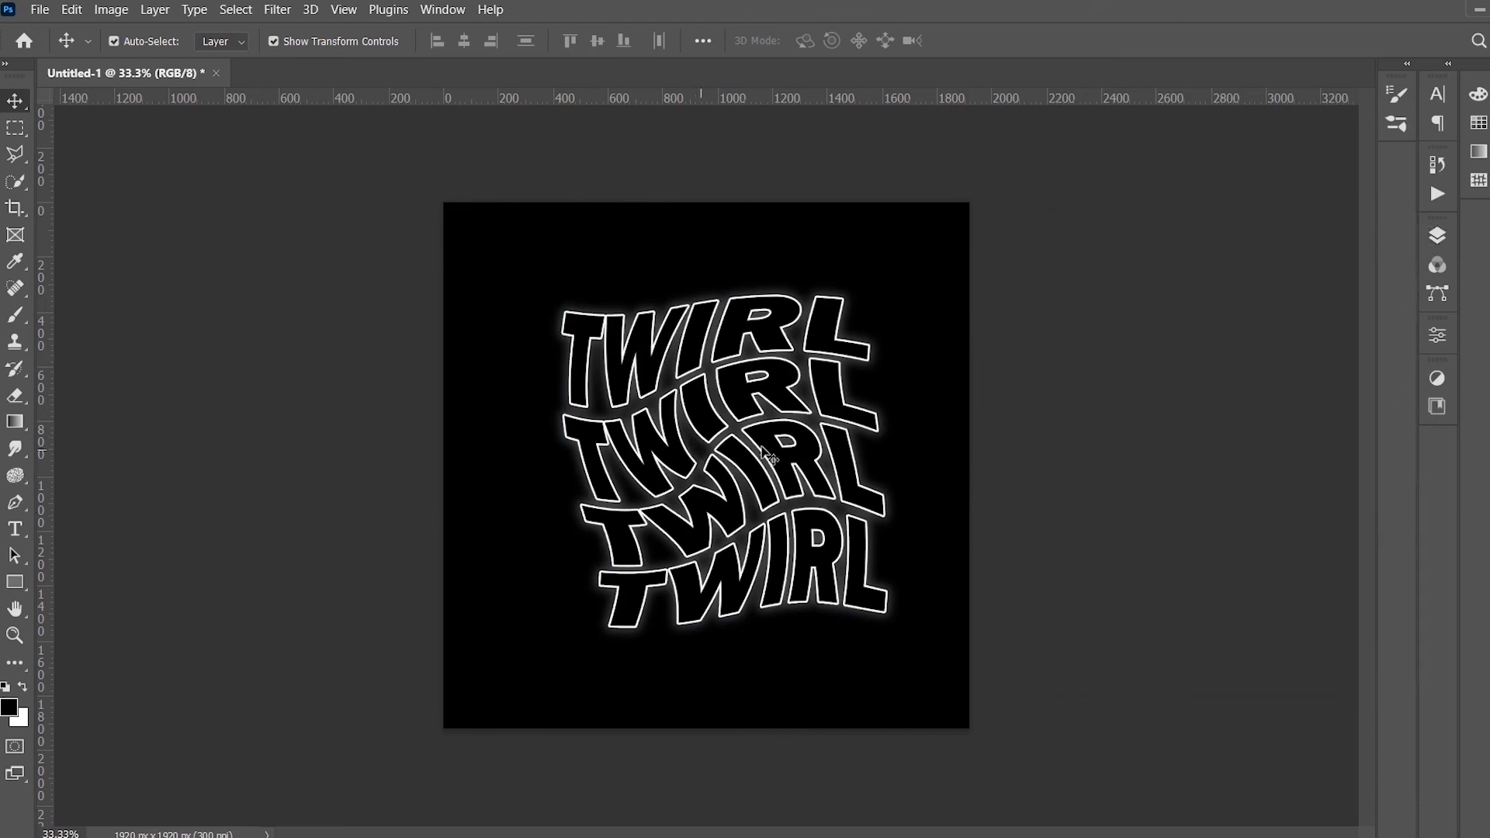